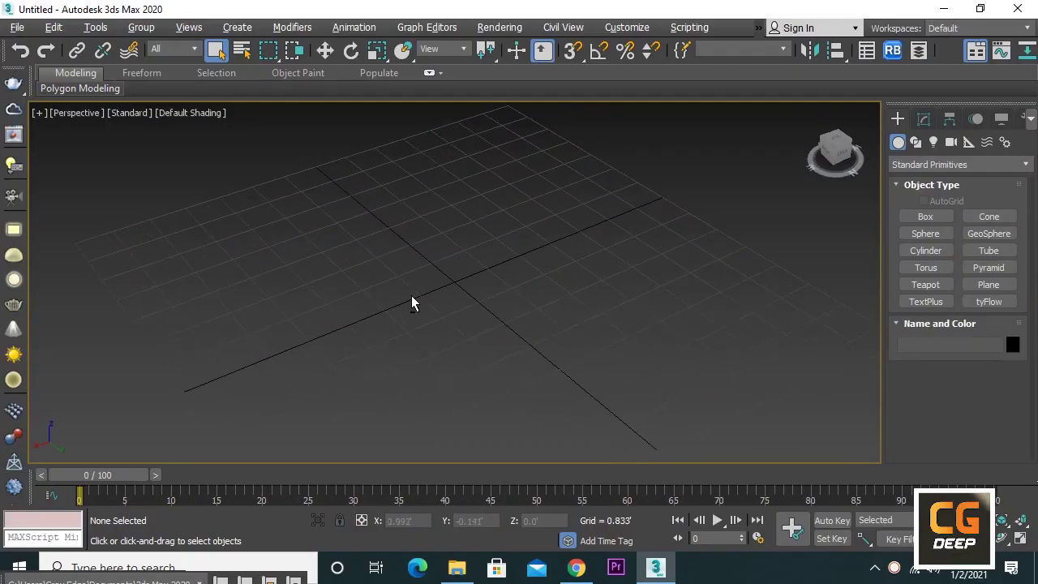
Step: Merge ikea_kitchen_2014.max from the kitchen folder, choosing All objects in the merge list
mouse_move(411, 297)
alt+middle_down()
mouse_move(644, 283)
mouse_move(377, 277)
alt+middle_up()
click(16, 27)
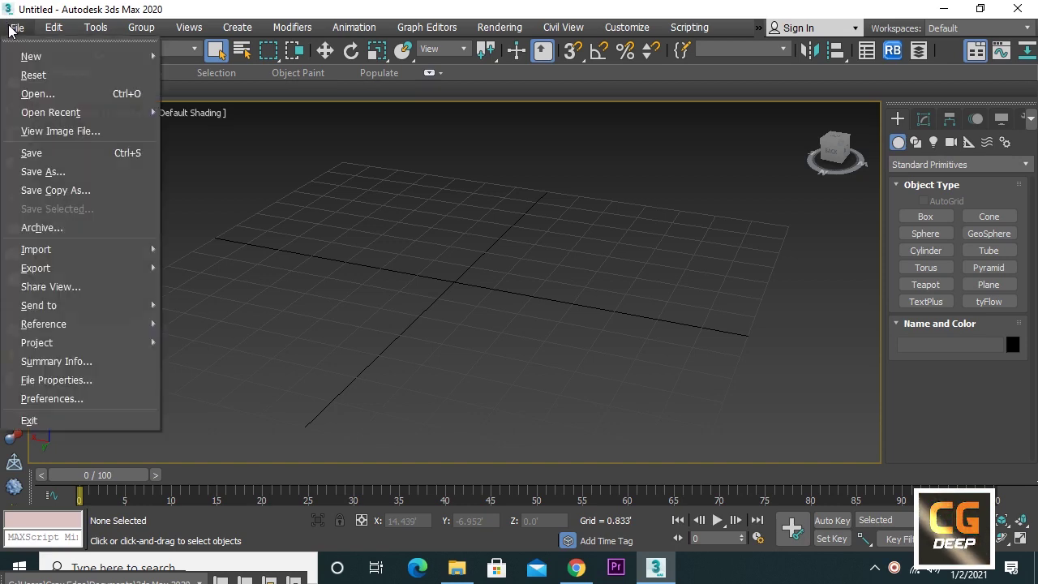
mouse_move(81, 249)
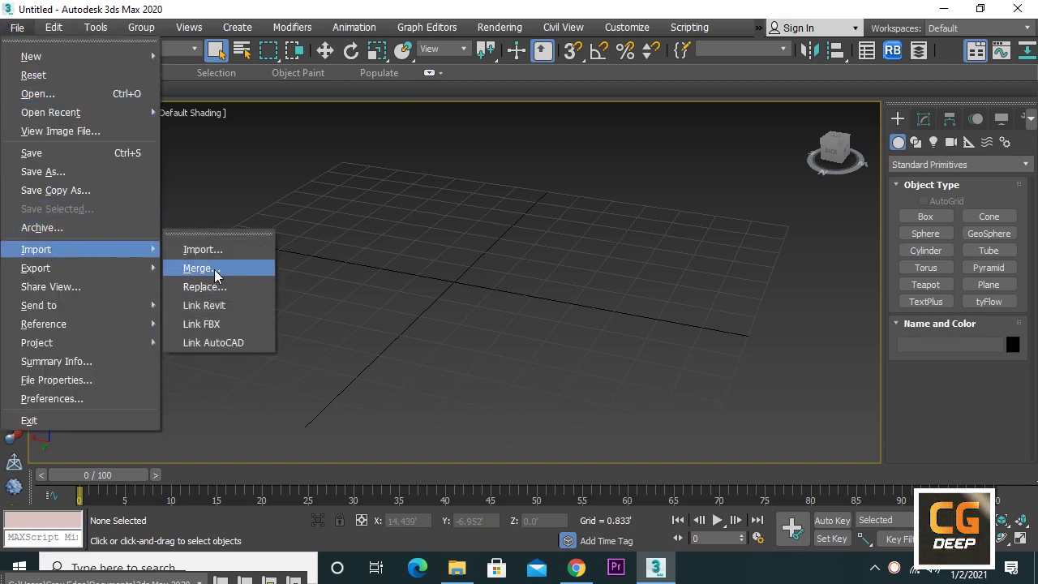
click(214, 269)
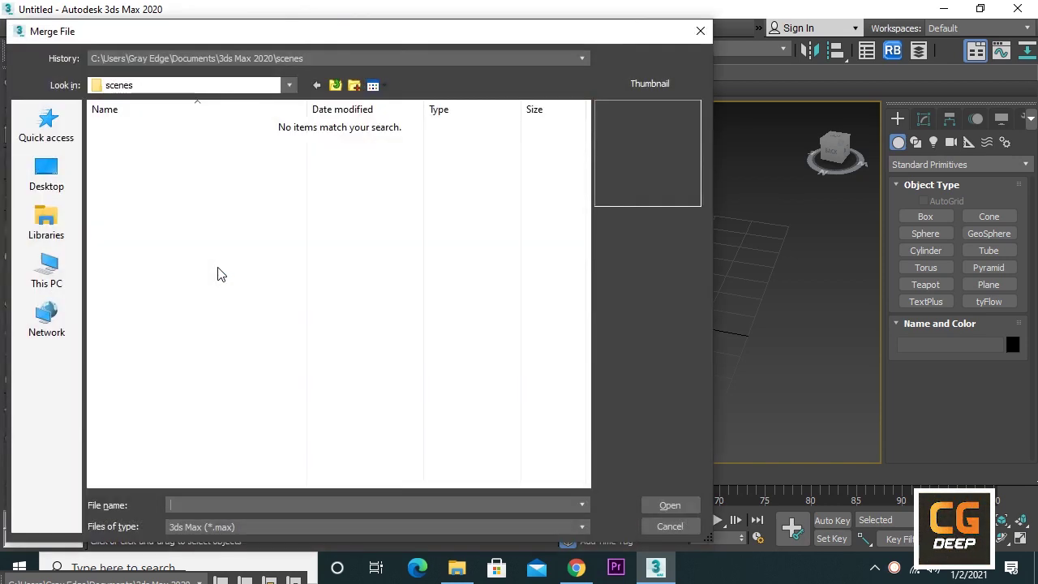
key(ctrl+v)
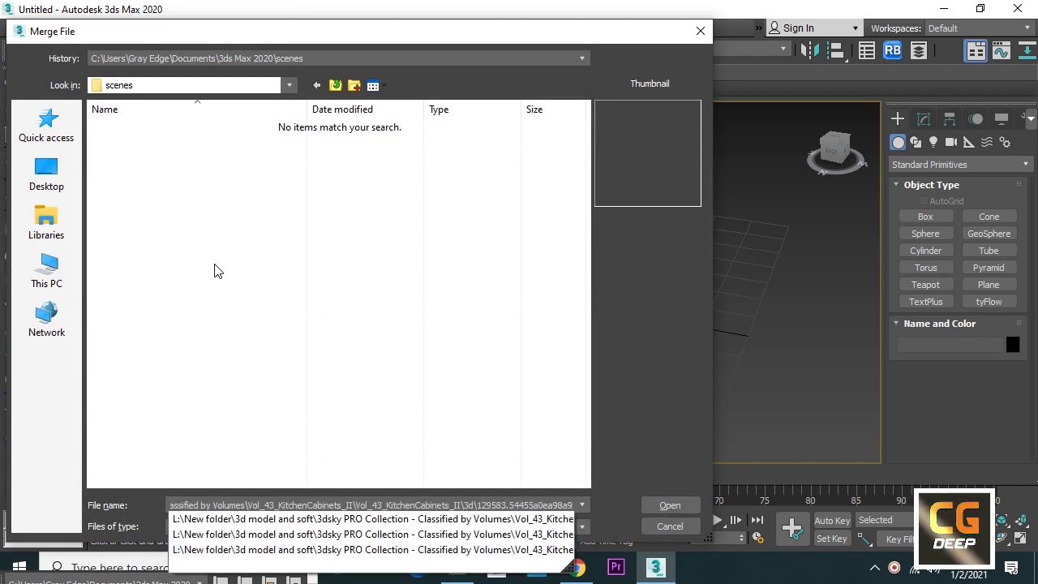
key(Return)
click(215, 150)
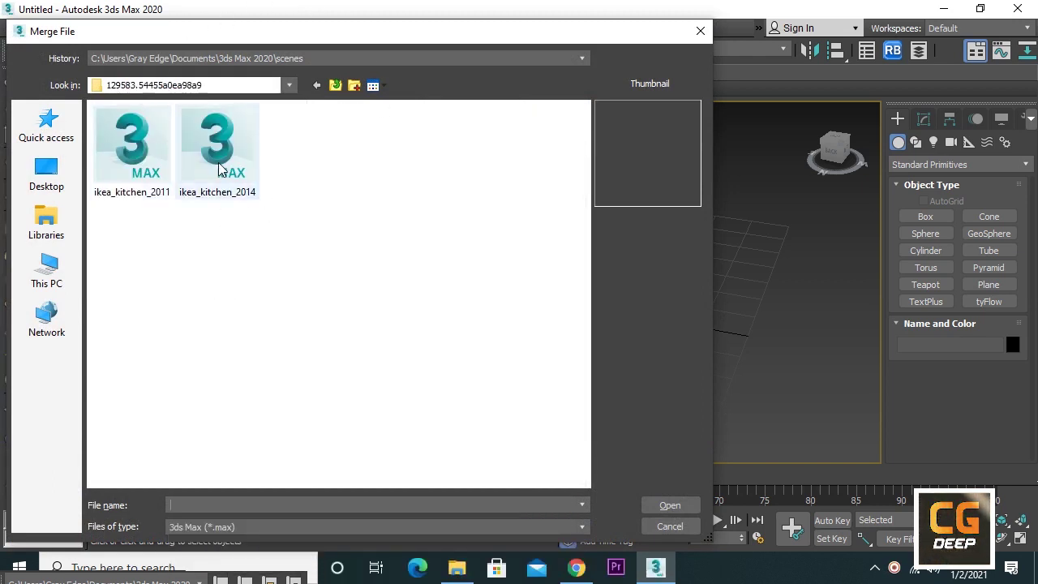
click(142, 168)
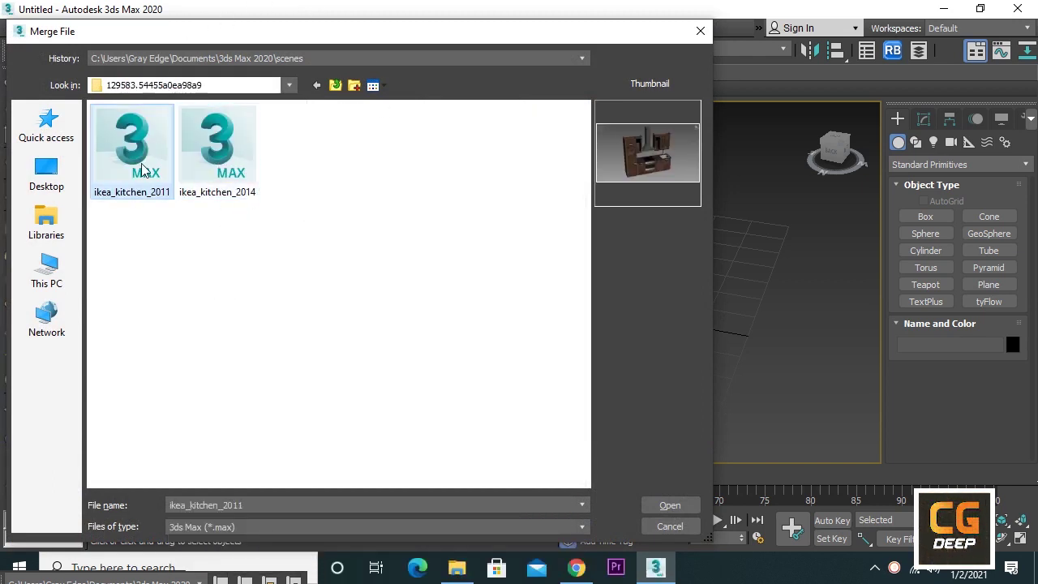
click(212, 154)
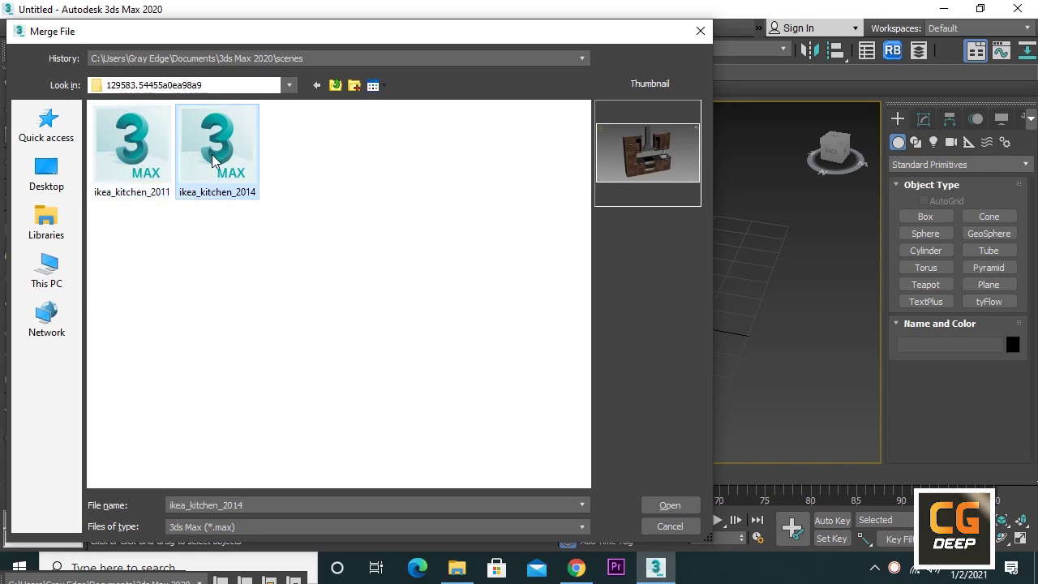
click(681, 507)
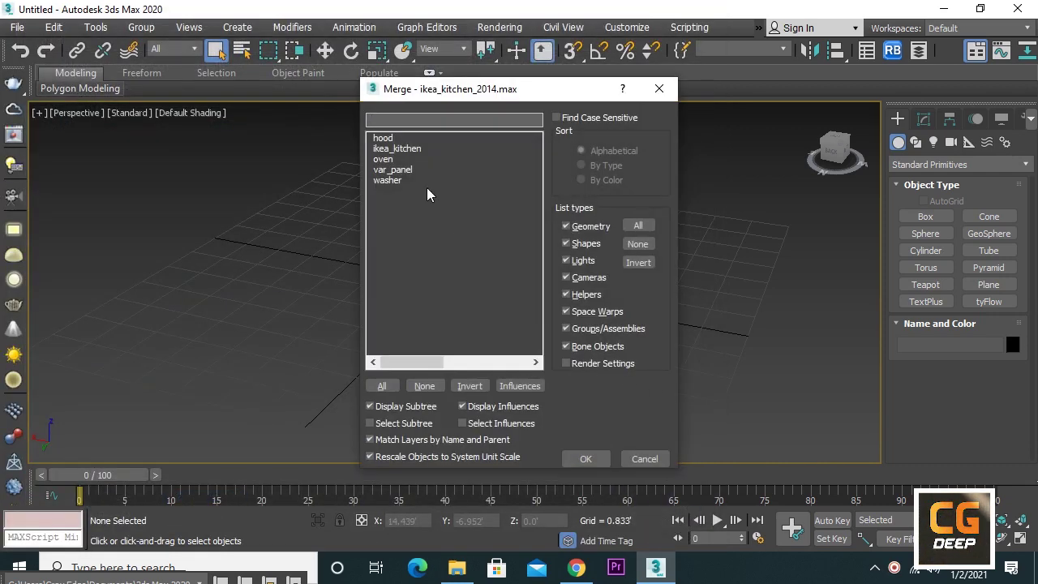
click(387, 179)
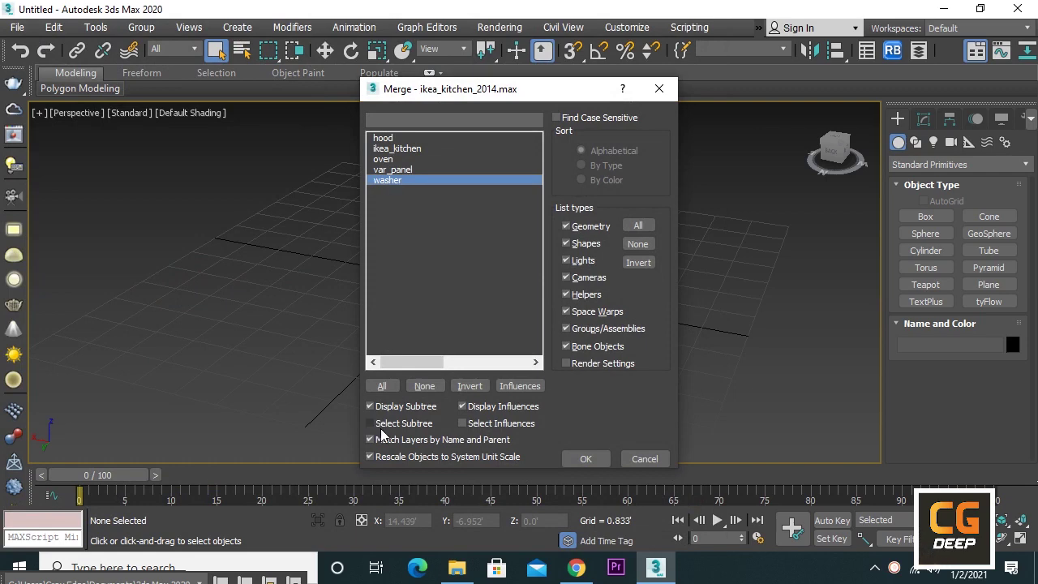
click(382, 387)
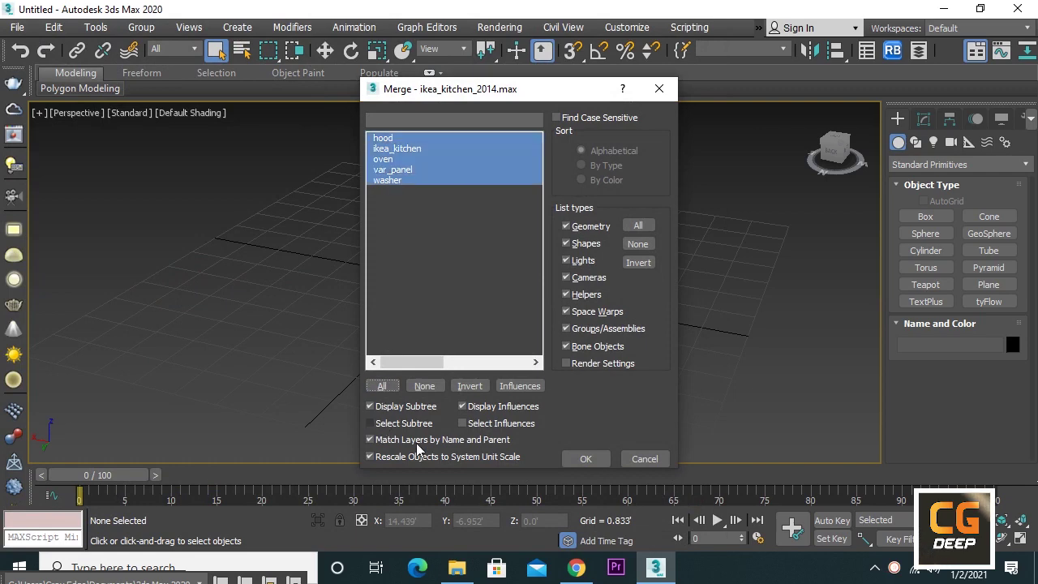
click(596, 459)
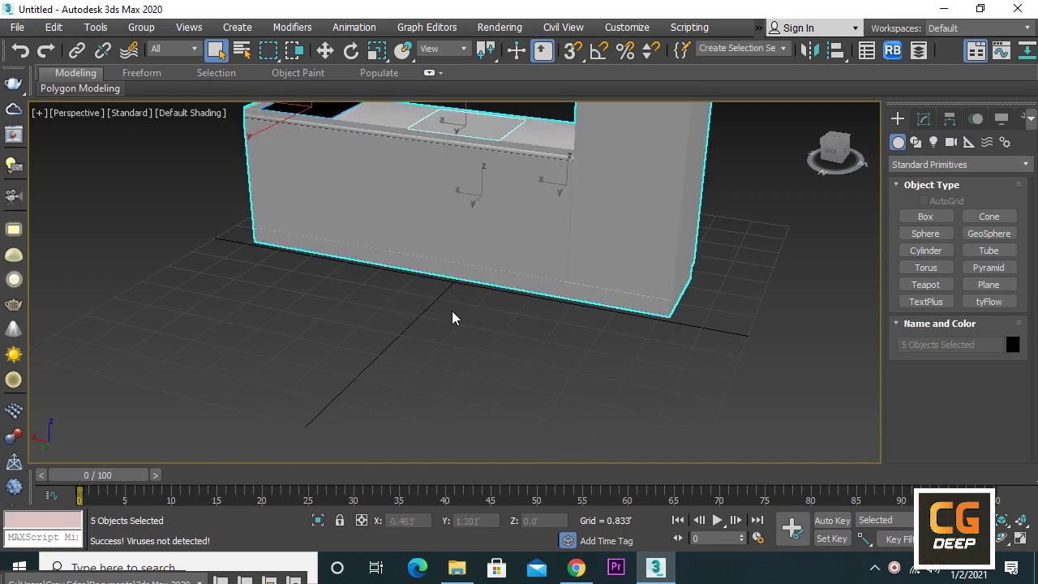
Step: Inspect the grey kitchen from frontal and three-quarter views in Expert Mode
mouse_move(403, 310)
alt+middle_down()
mouse_move(597, 313)
mouse_move(616, 267)
mouse_move(611, 319)
alt+middle_up()
key(ctrl+x)
alt+middle_drag(428, 317, 506, 280)
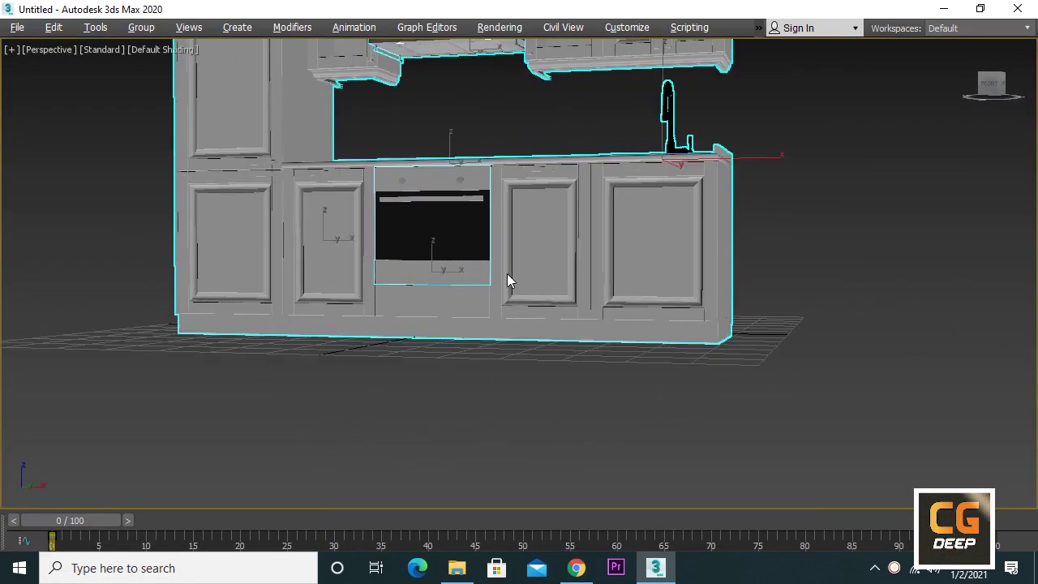
scroll(506, 280, down, 3)
scroll(487, 371, down, 3)
mouse_move(487, 371)
alt+middle_down()
mouse_move(548, 387)
mouse_move(521, 391)
mouse_move(684, 375)
mouse_move(695, 352)
mouse_move(528, 378)
mouse_move(479, 347)
mouse_move(568, 343)
mouse_move(503, 349)
mouse_move(476, 326)
alt+middle_up()
key(d)
key(ctrl+x)
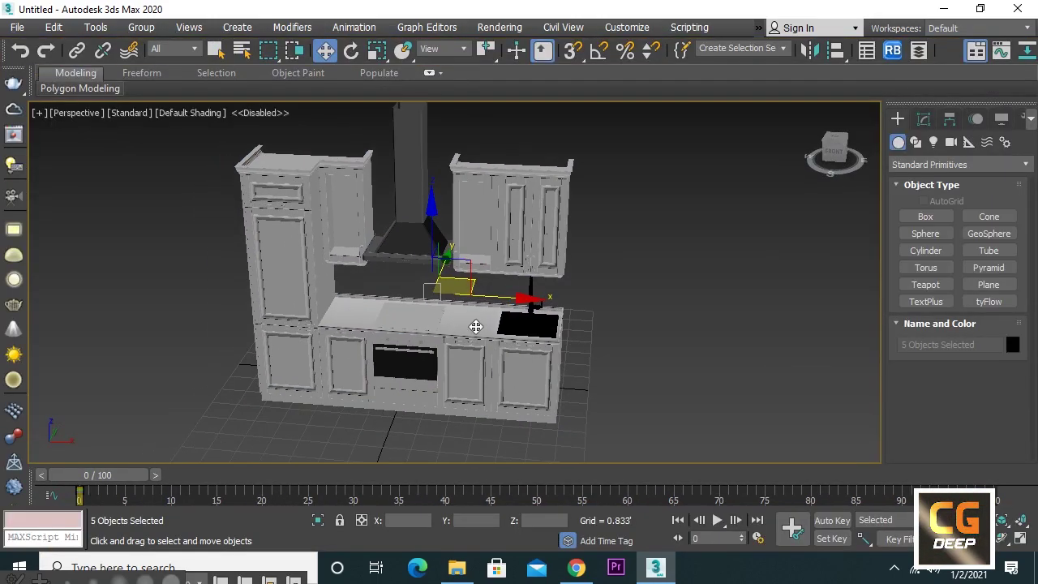
Step: Delete the five selected kitchen objects from the Modify panel view
click(921, 116)
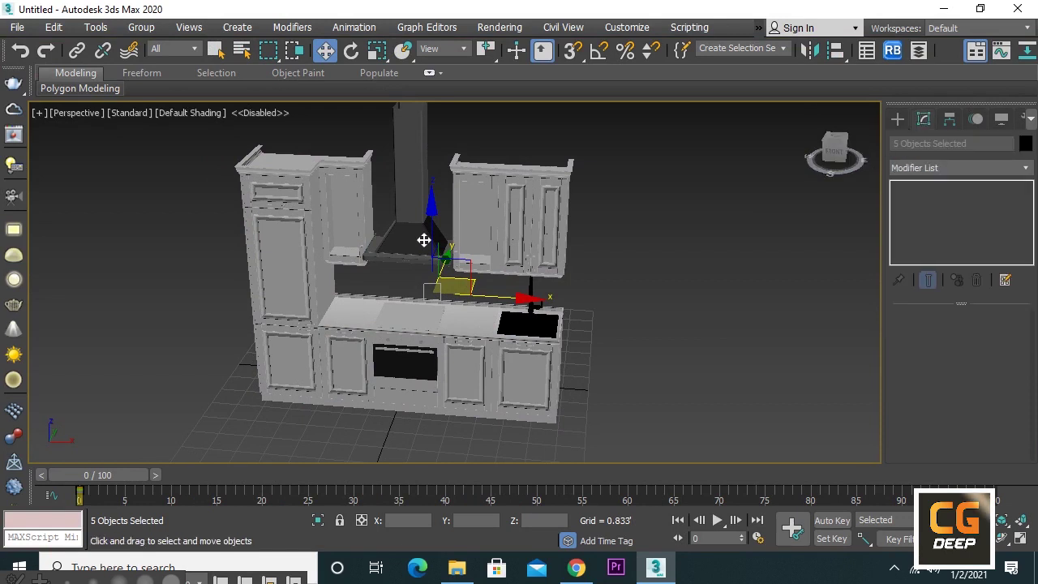
key(Delete)
scroll(362, 265, up, 2)
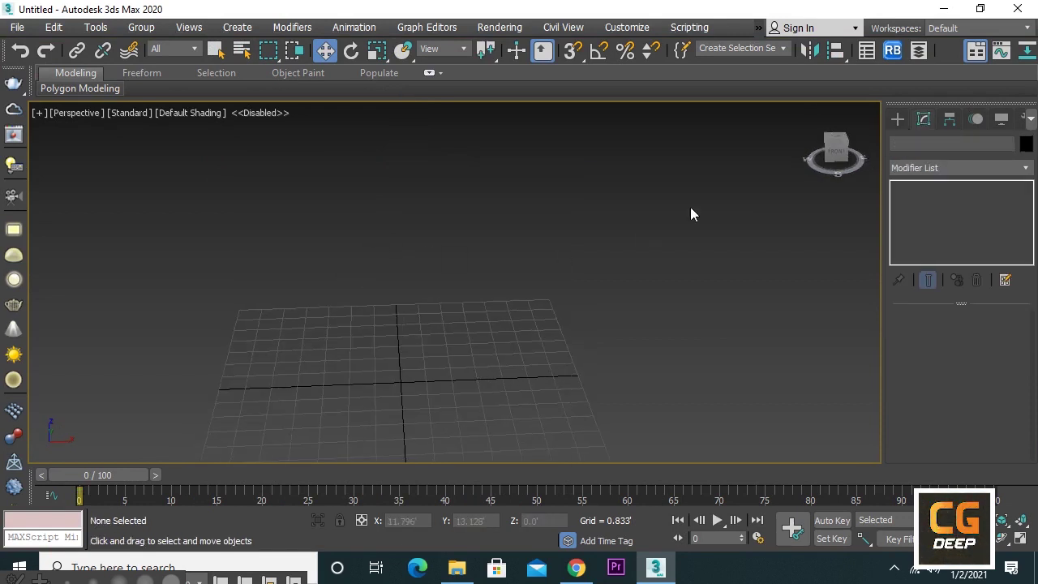
Step: Add the Vol_43_KitchenCabinets_II folder, with subfolders, as an External Files project path
click(604, 29)
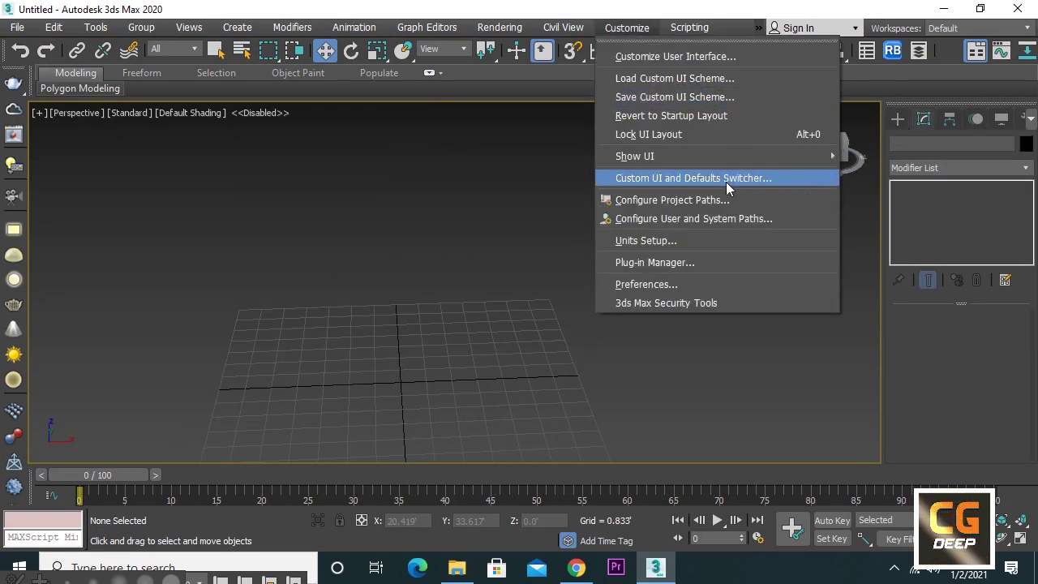
click(671, 201)
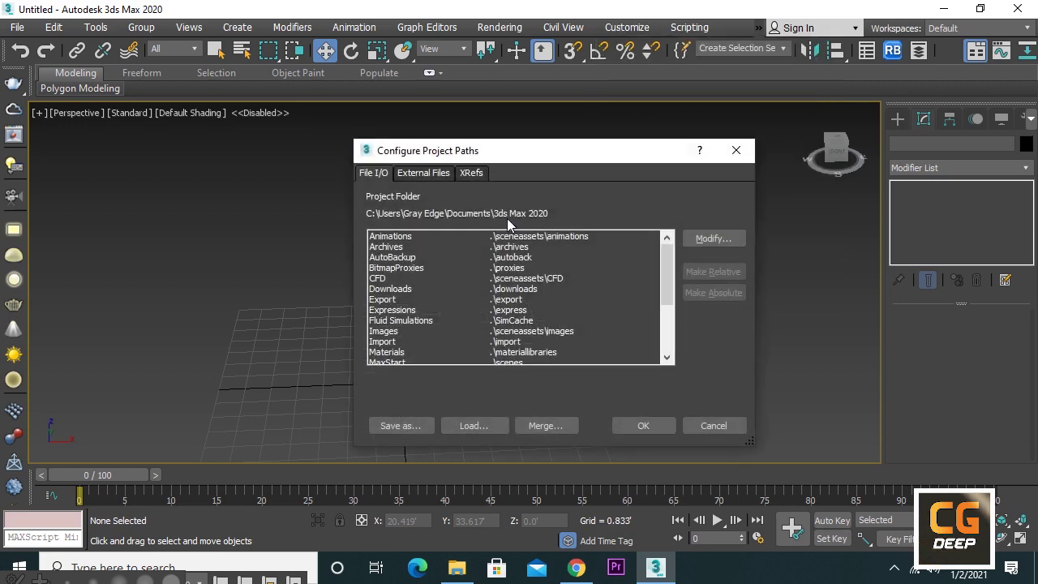
click(406, 173)
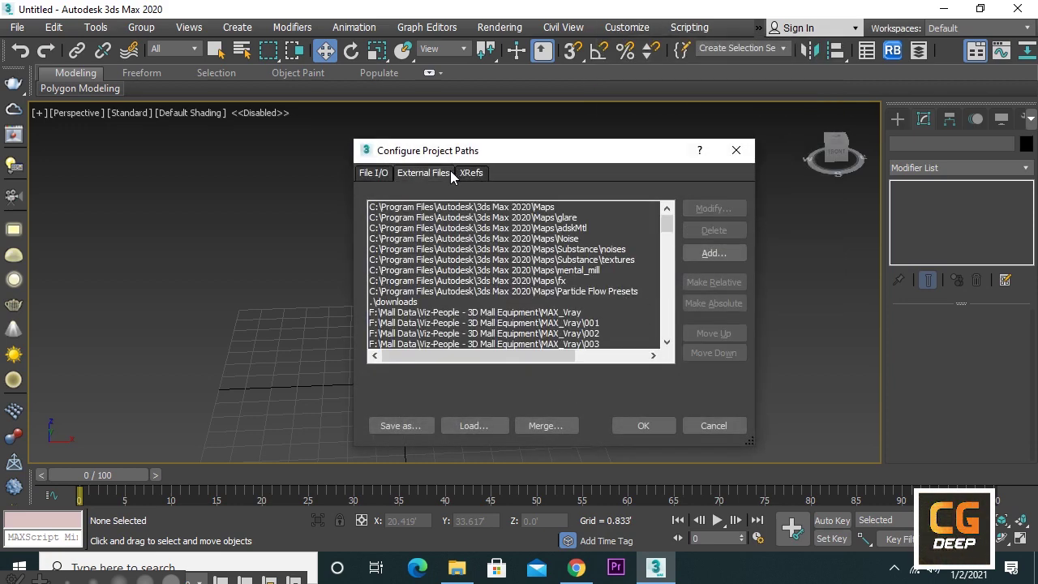
scroll(628, 277, down, 3)
drag(668, 231, 669, 338)
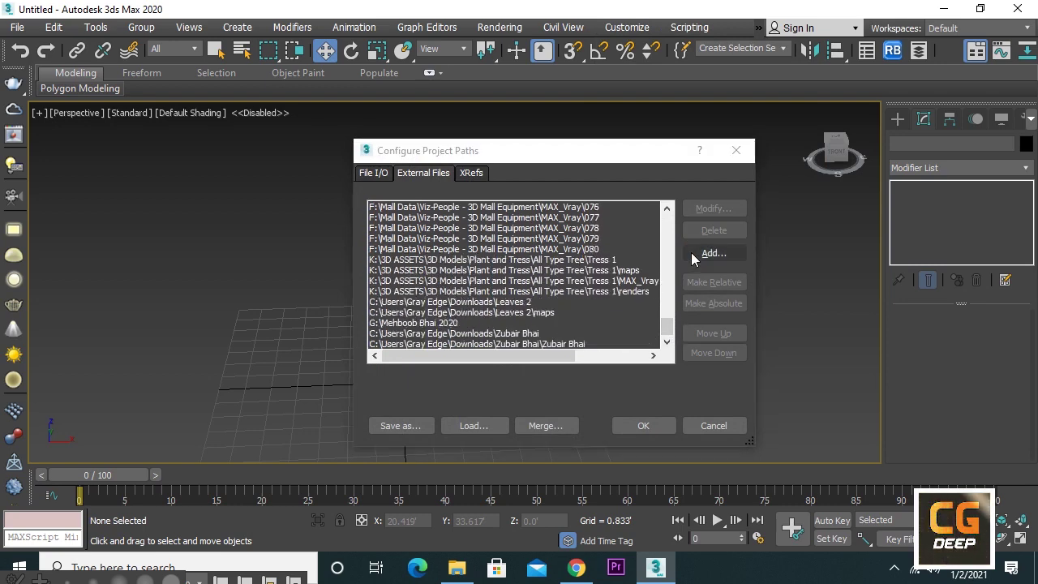
click(691, 253)
key(ctrl+v)
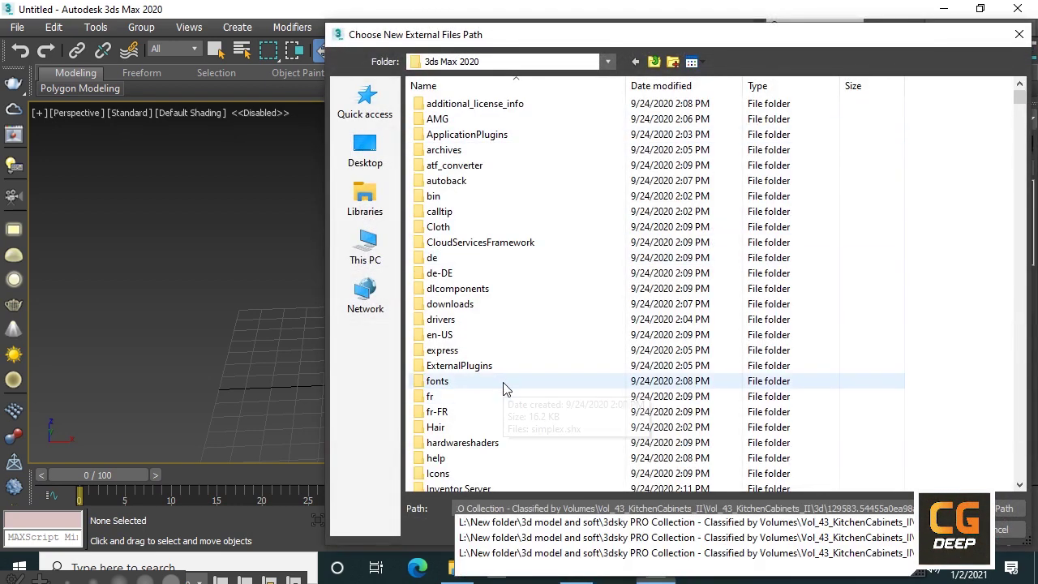
key(Up)
key(Return)
click(875, 532)
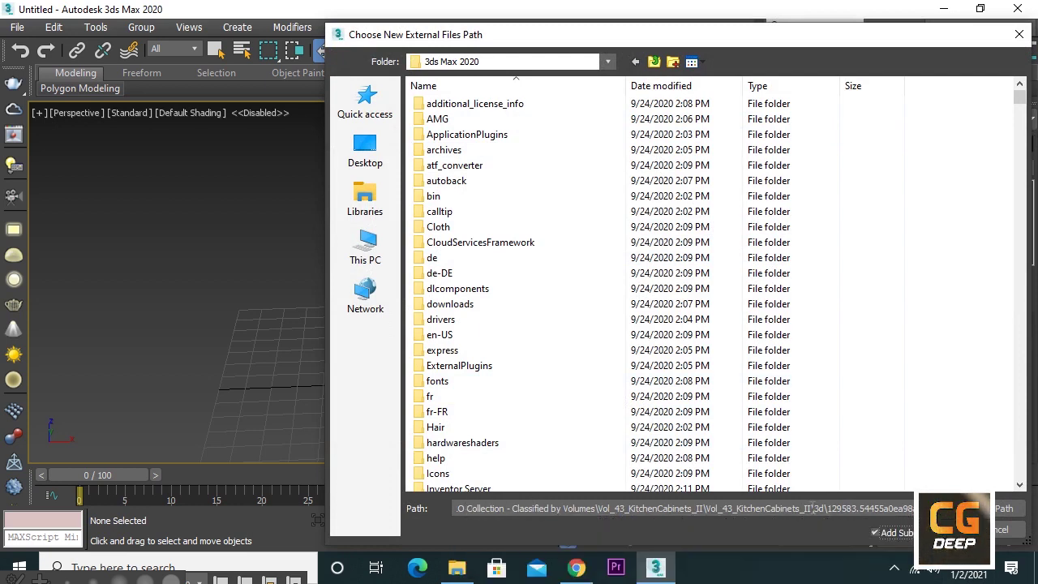
click(1006, 508)
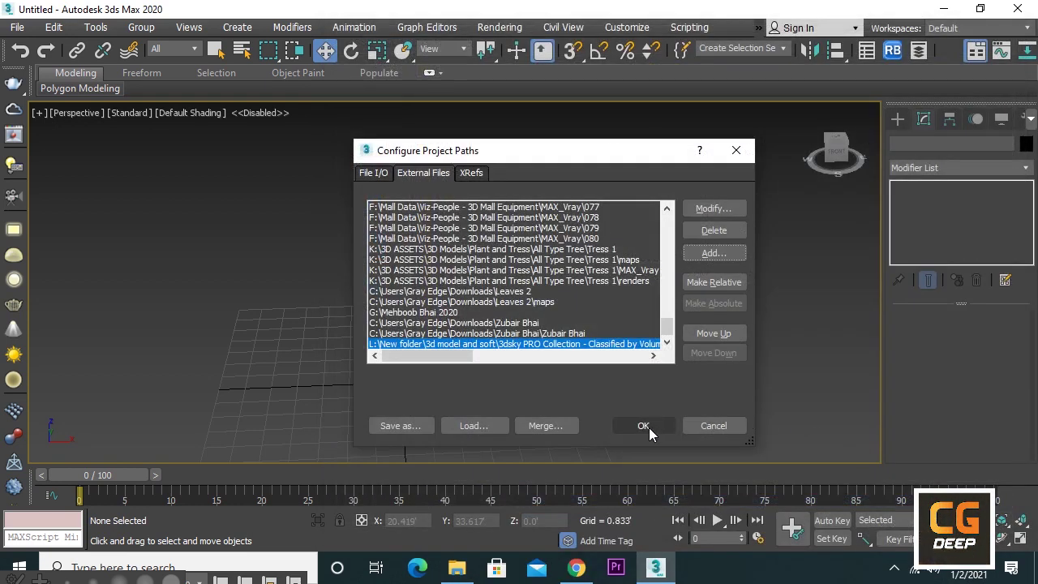
click(645, 427)
Step: Merge all objects from ikea_kitchen_2014.max again, now showing wood textures
scroll(532, 363, up, 3)
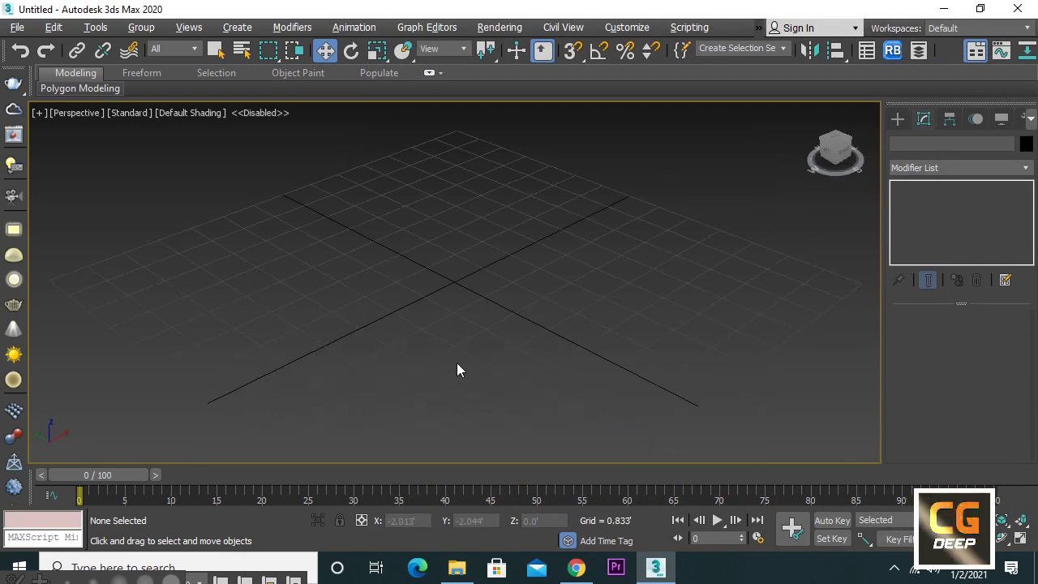
alt+middle_drag(457, 365, 250, 269)
click(13, 28)
mouse_move(36, 249)
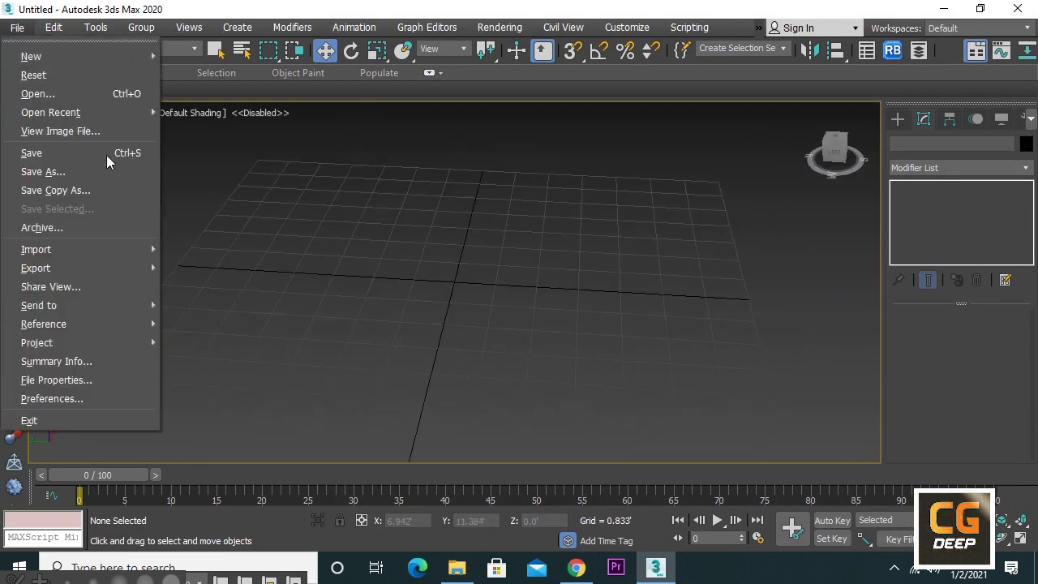
click(187, 249)
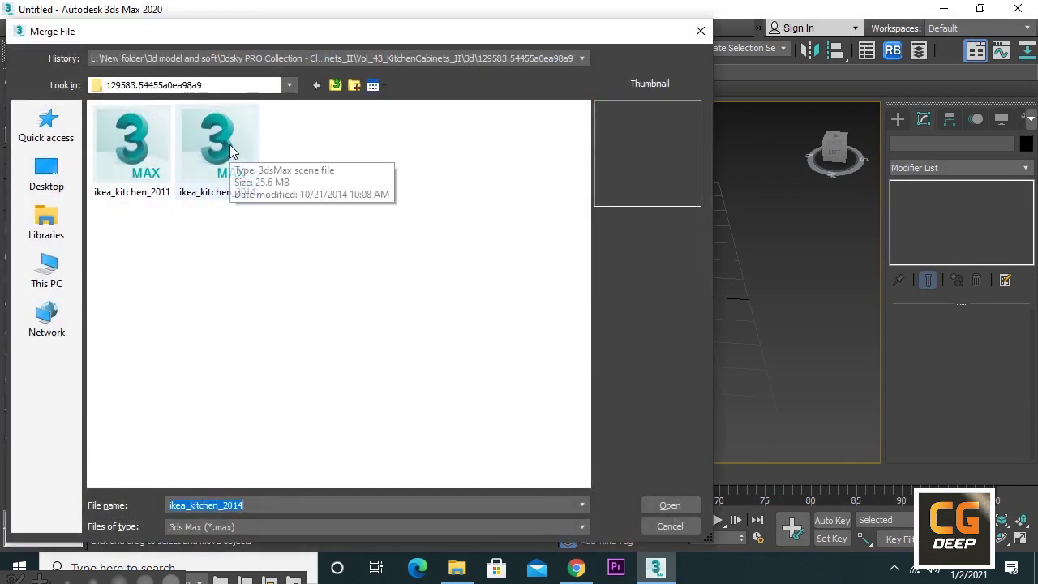
click(230, 146)
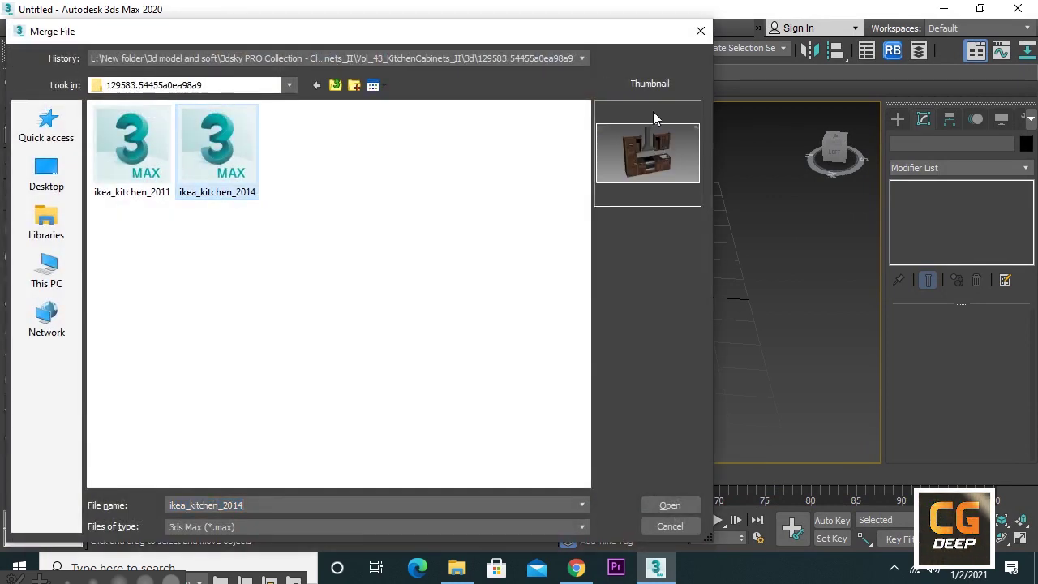
click(672, 502)
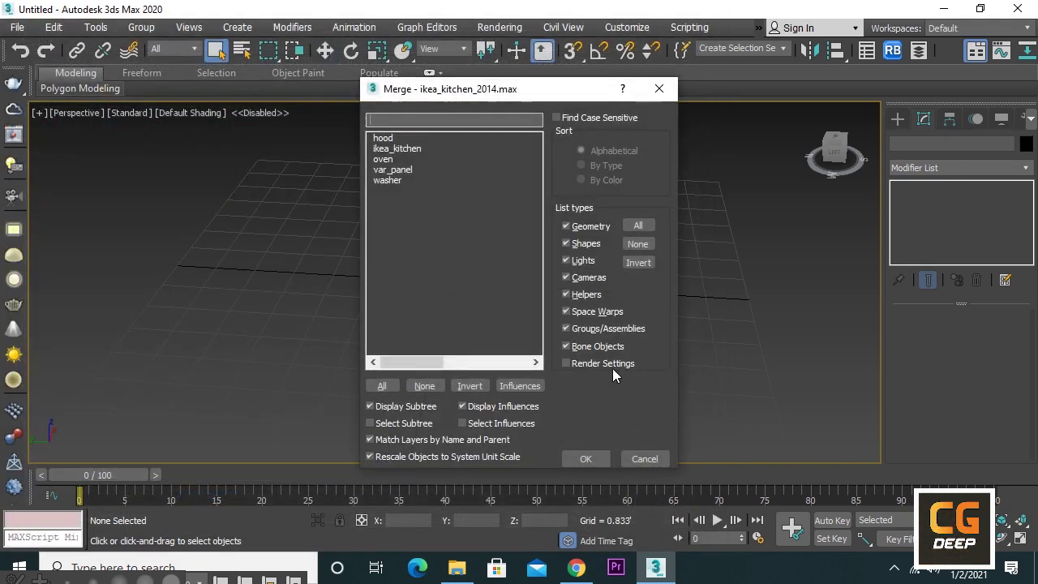
click(380, 385)
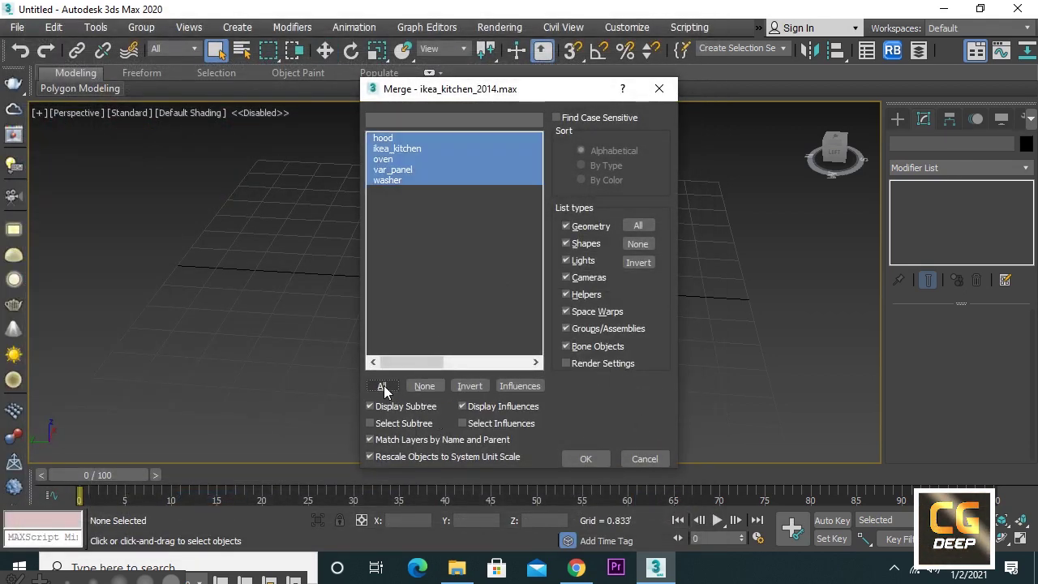
click(572, 459)
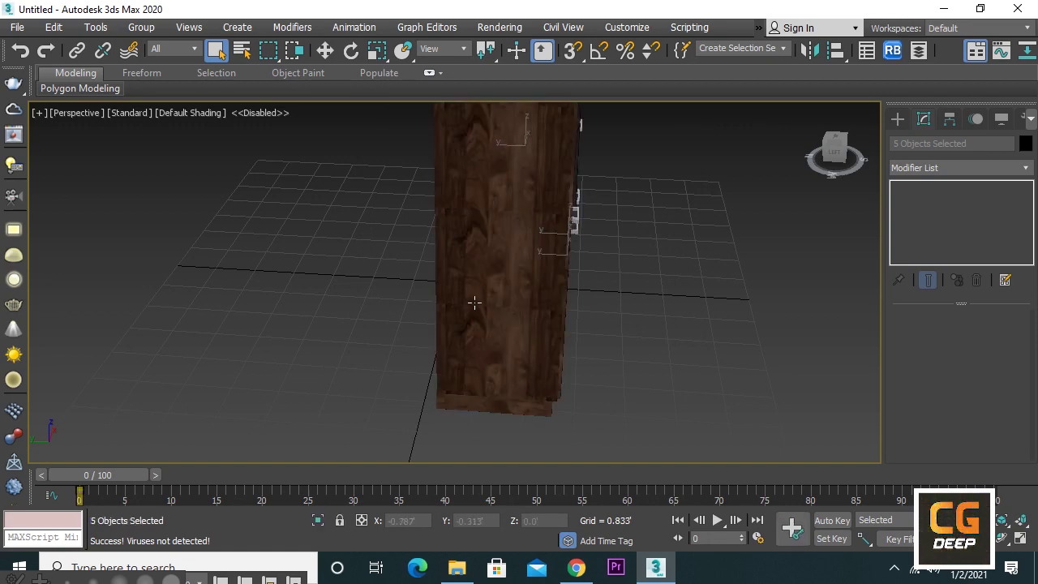
Step: Look over the textured kitchen, then delete the five merged objects
scroll(475, 302, down, 5)
scroll(507, 303, down, 3)
key(w)
mouse_move(466, 308)
alt+middle_down()
mouse_move(424, 261)
mouse_move(447, 251)
mouse_move(530, 297)
mouse_move(514, 327)
mouse_move(481, 350)
mouse_move(494, 370)
mouse_move(372, 368)
mouse_move(192, 338)
mouse_move(527, 349)
mouse_move(605, 339)
mouse_move(544, 359)
mouse_move(535, 340)
alt+middle_up()
scroll(536, 341, up, 3)
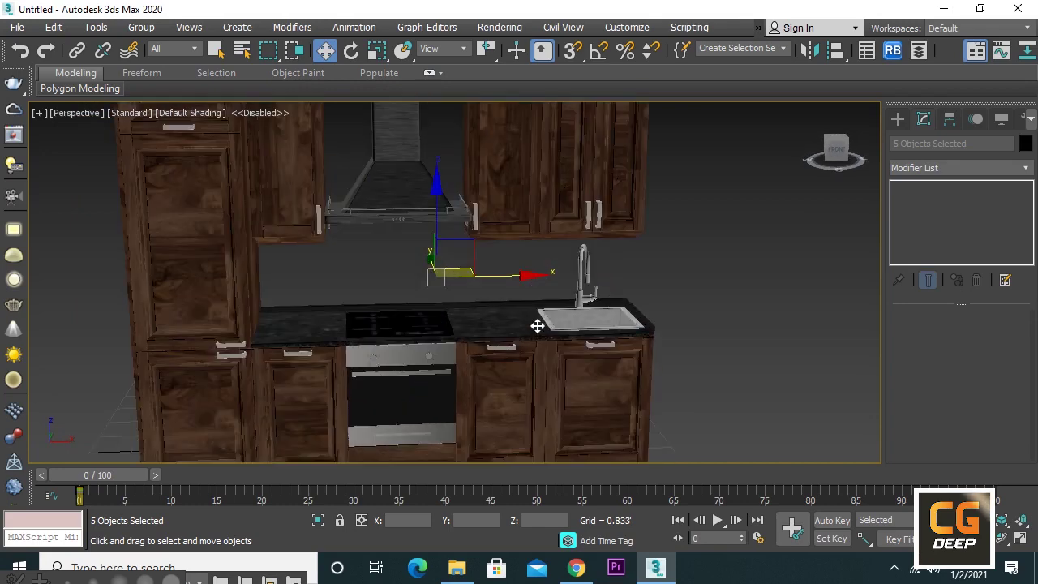
key(Delete)
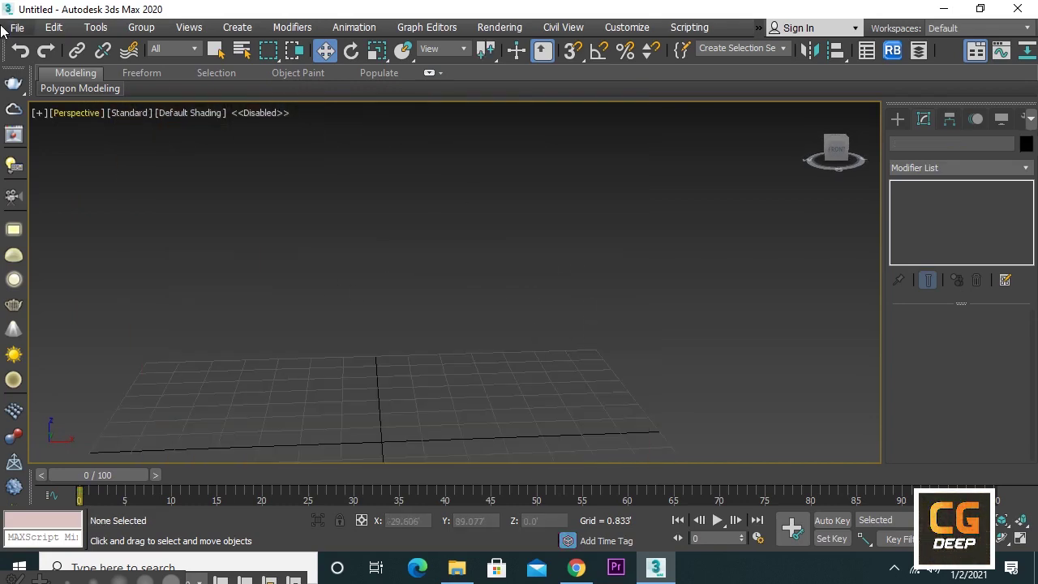
Step: Reset 3ds Max to a fresh scene without saving the current one
click(4, 27)
click(39, 76)
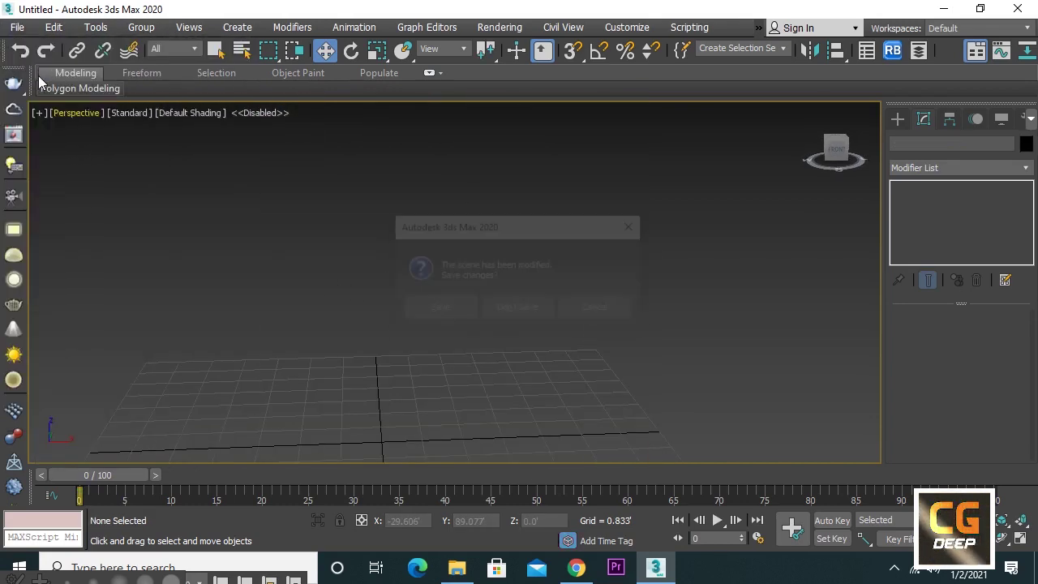
click(519, 309)
click(481, 309)
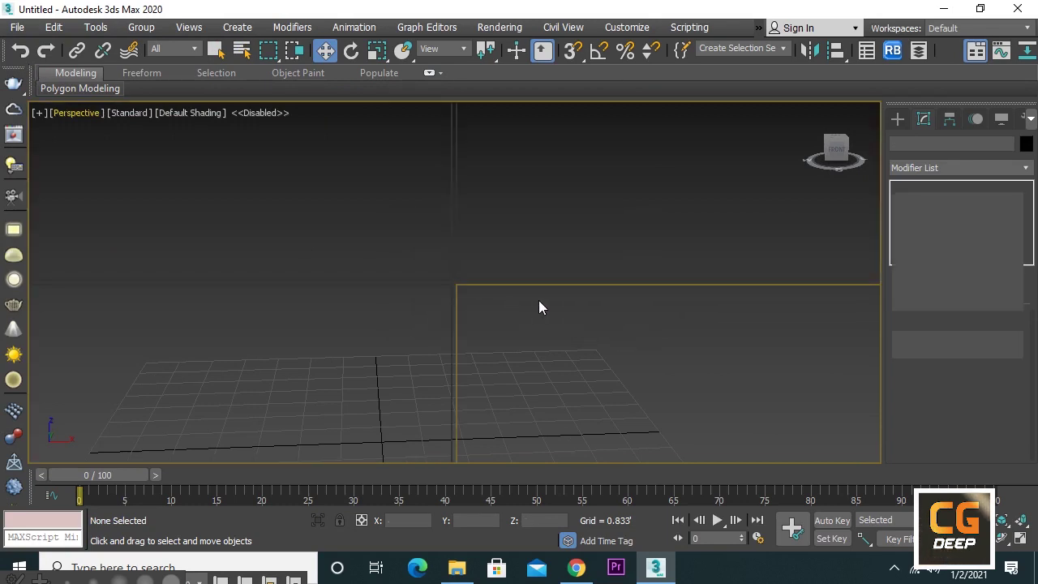
Step: Merge All objects from ikea_kitchen_2011.max into the new scene
click(6, 27)
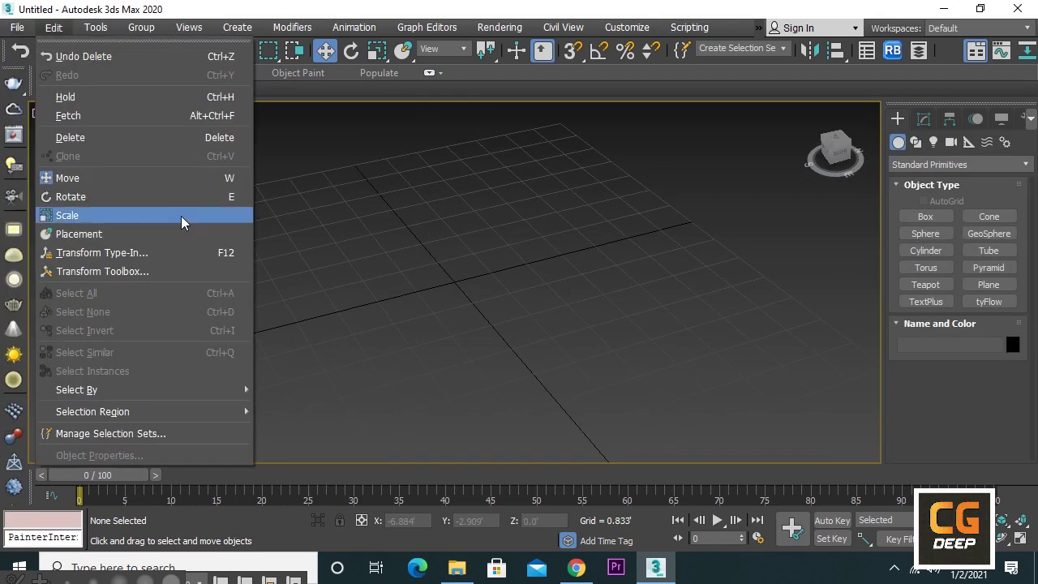
mouse_move(48, 248)
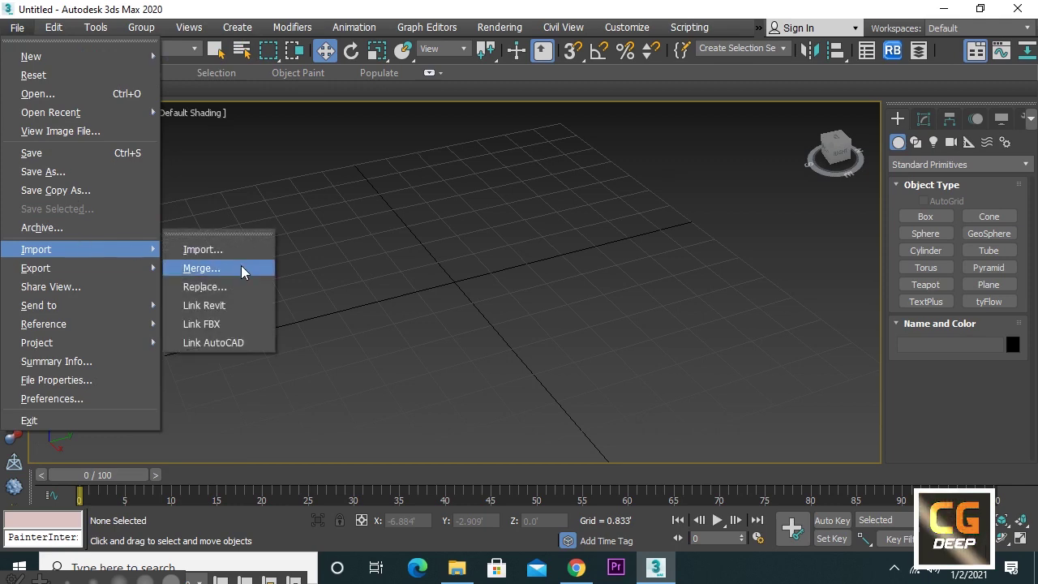
click(241, 265)
click(132, 132)
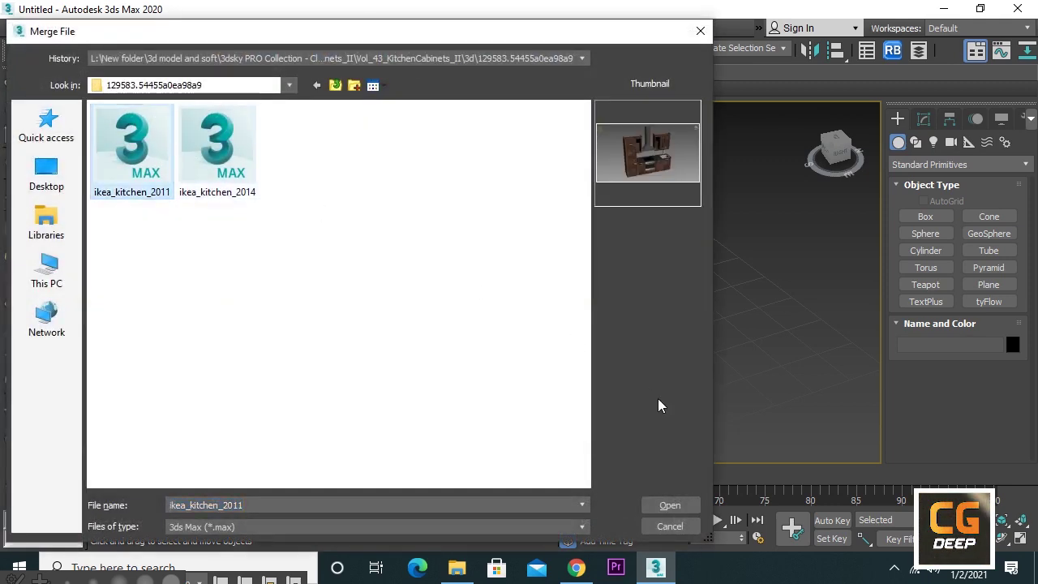
click(669, 504)
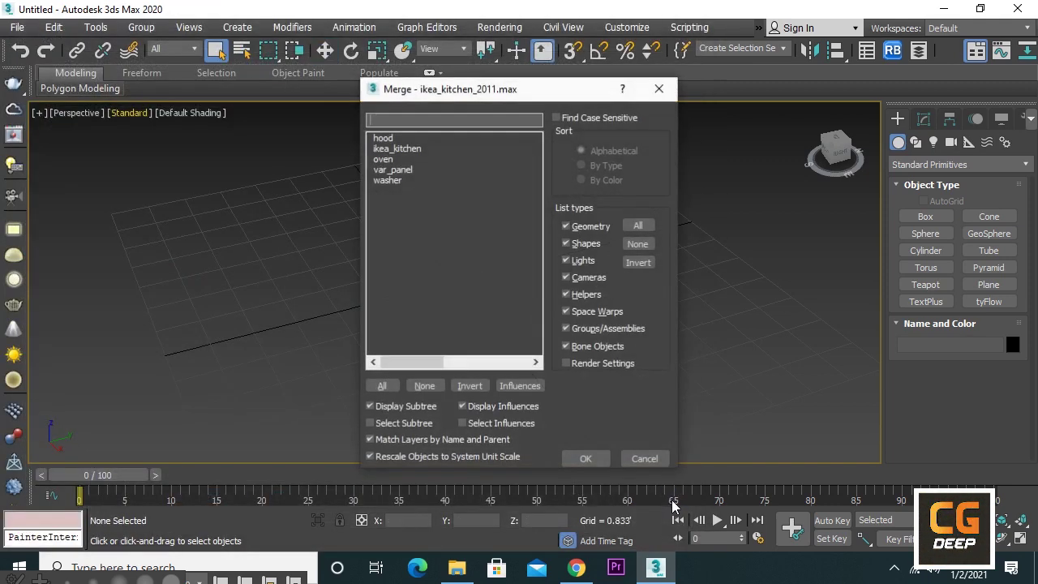
click(382, 386)
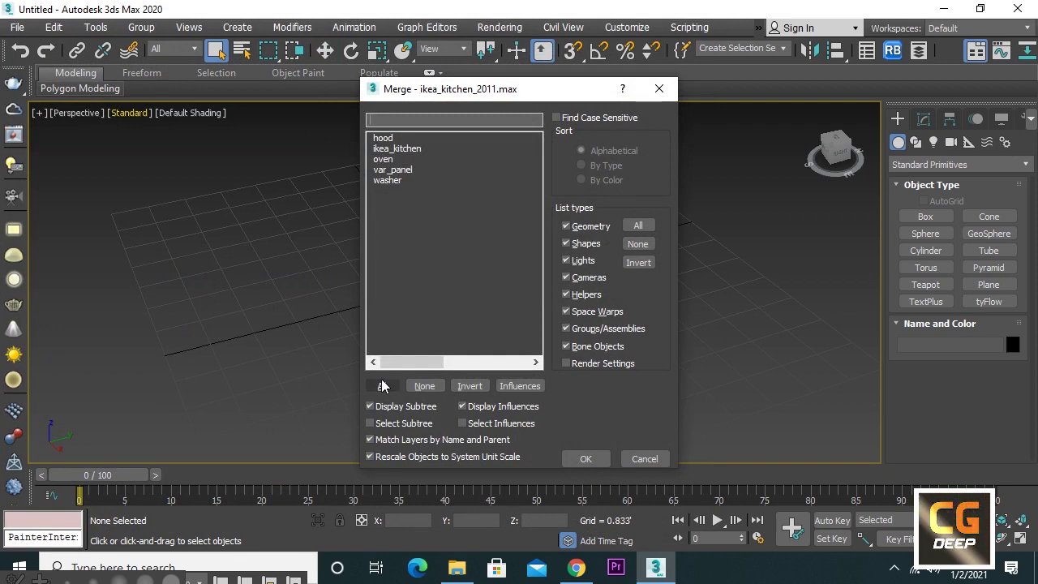
click(585, 459)
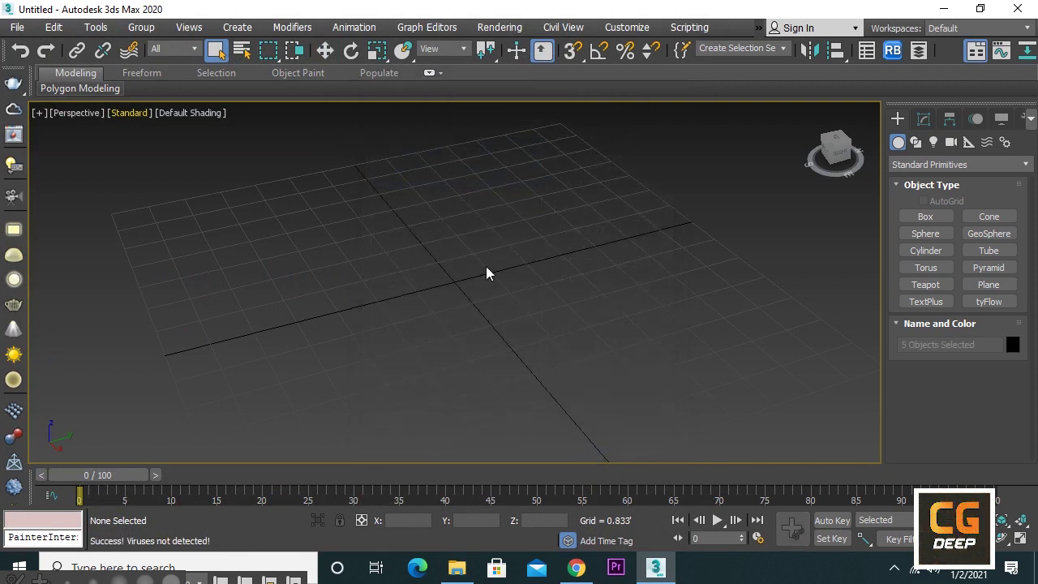
Step: Switch to Select and Move, orbit to the kitchen front, and launch the RB Relink Bitmaps tool
click(324, 50)
mouse_move(479, 232)
alt+middle_down()
mouse_move(689, 220)
mouse_move(651, 216)
alt+middle_up()
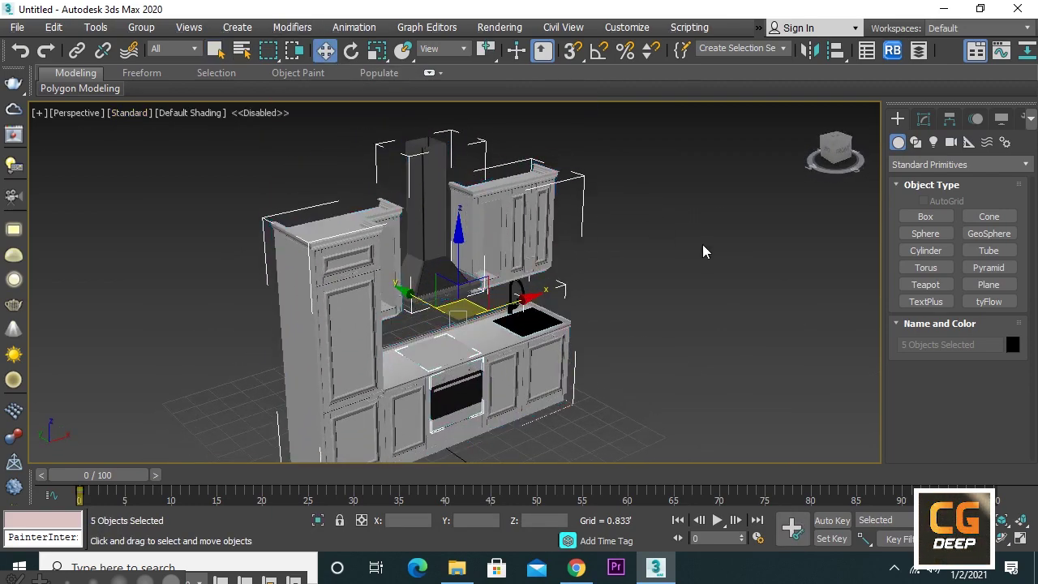
mouse_move(703, 250)
alt+middle_down()
mouse_move(609, 211)
mouse_move(588, 188)
mouse_move(702, 203)
mouse_move(680, 209)
alt+middle_up()
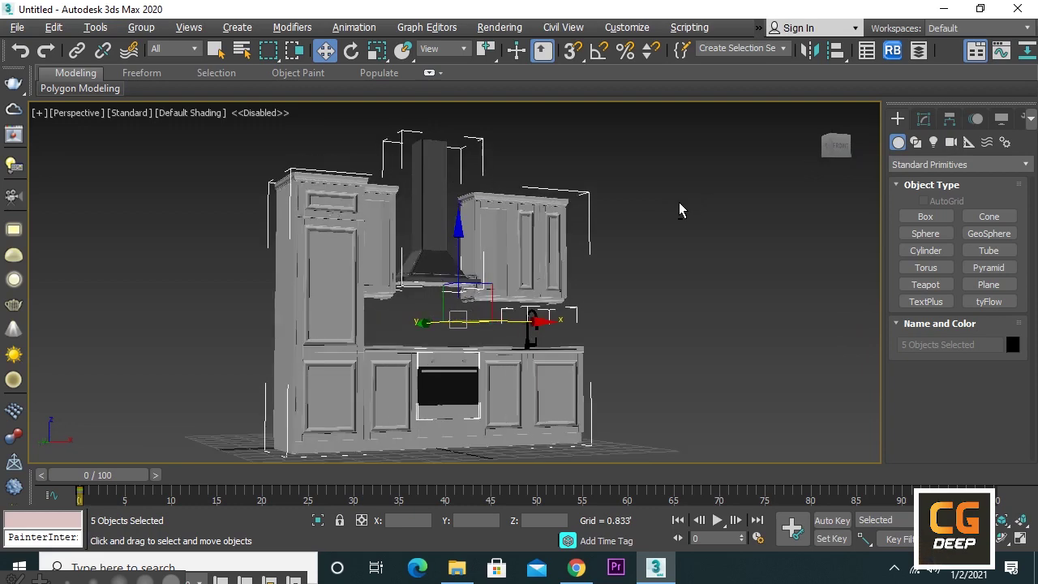
click(892, 52)
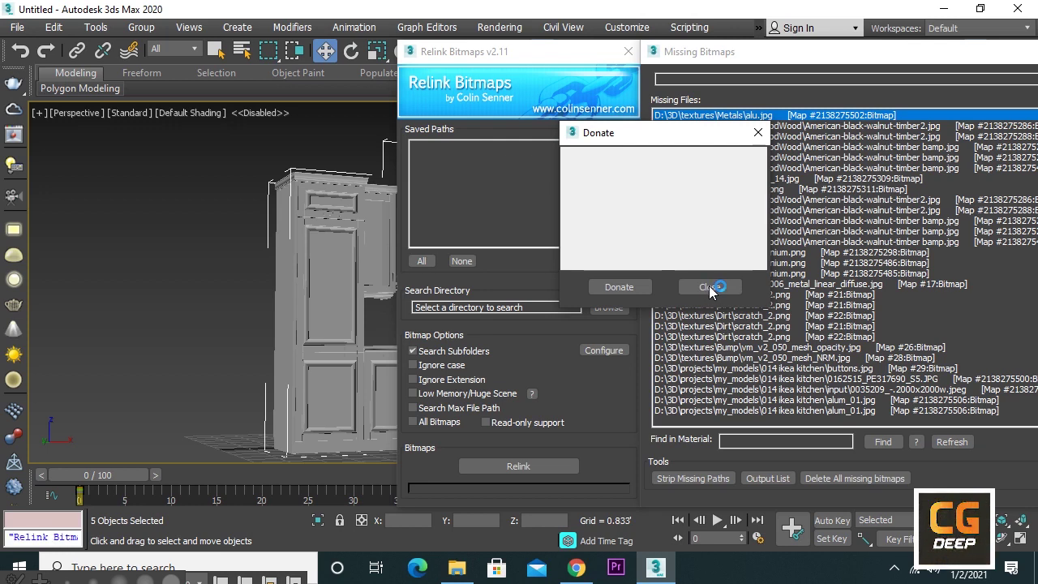
Step: Dismiss the Donate prompt, tick All Bitmaps and set the kitchen model folder as search directory
click(708, 287)
click(423, 422)
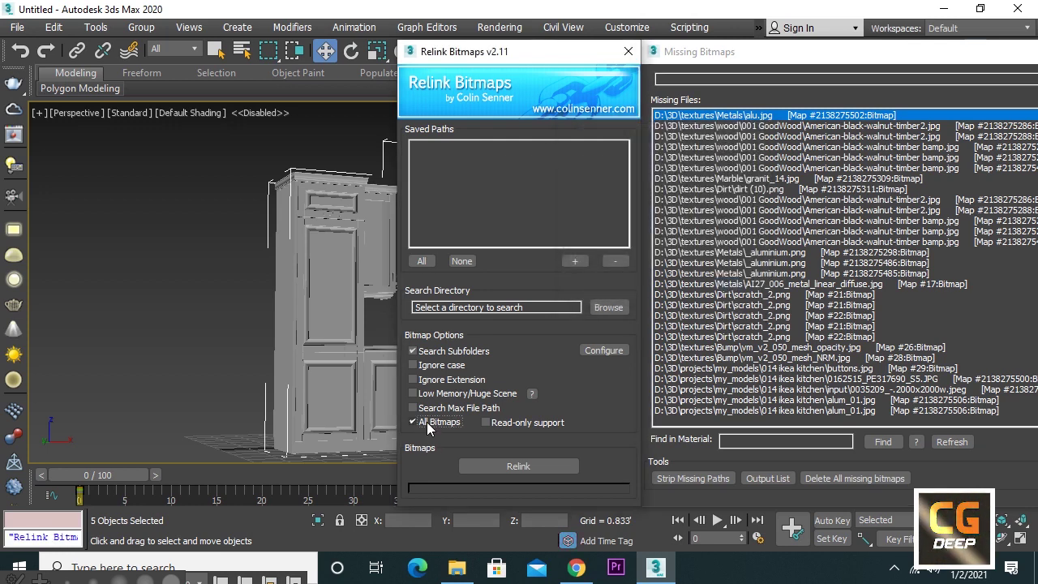
click(608, 308)
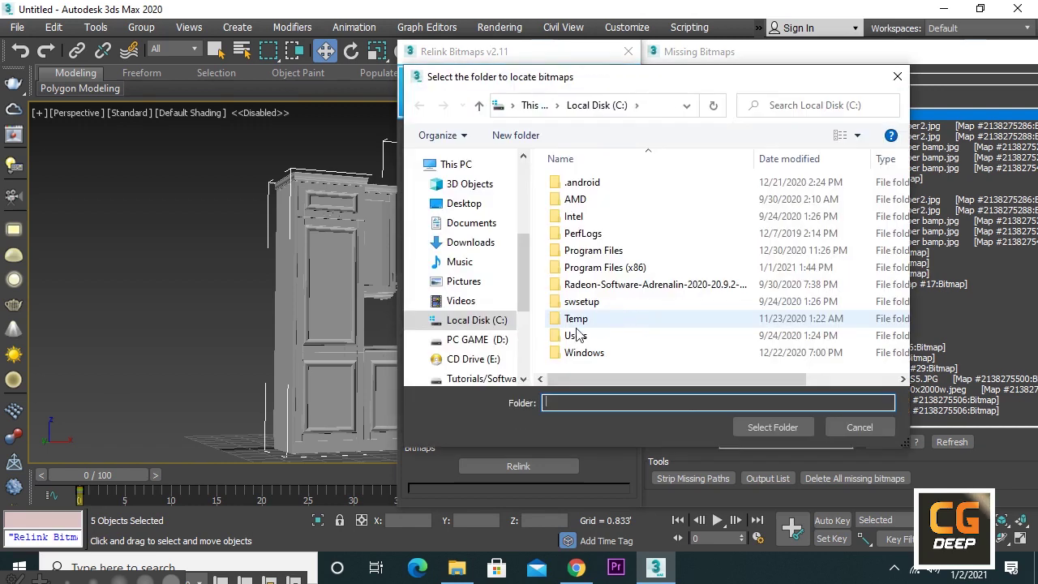
click(635, 400)
key(ctrl+v)
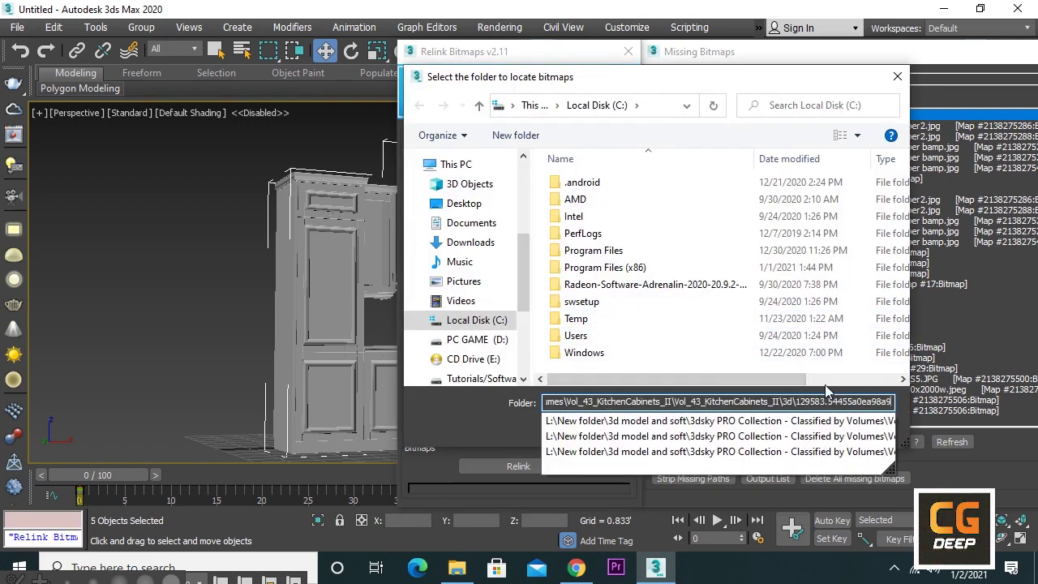
click(450, 432)
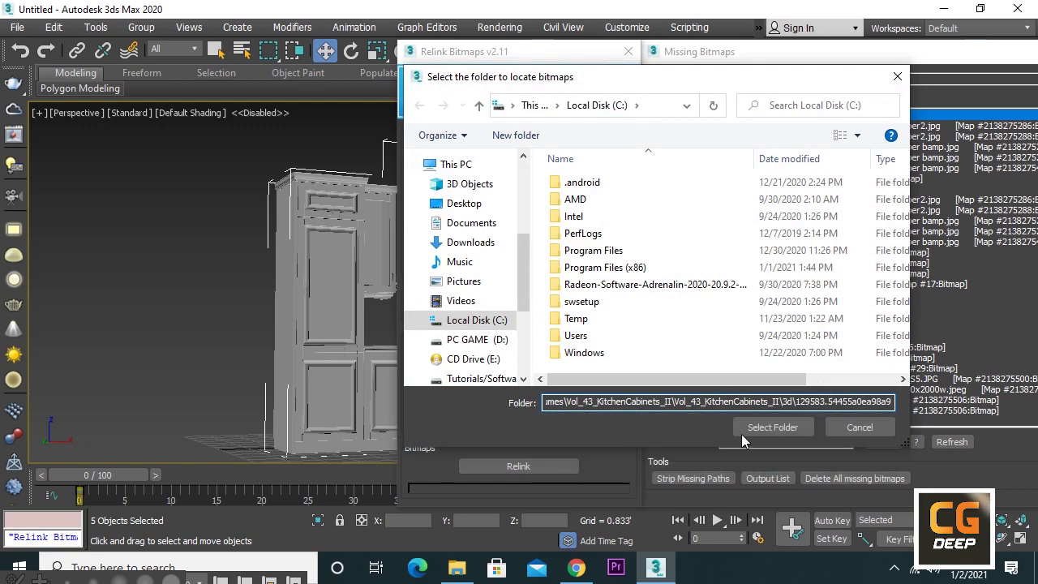
click(772, 429)
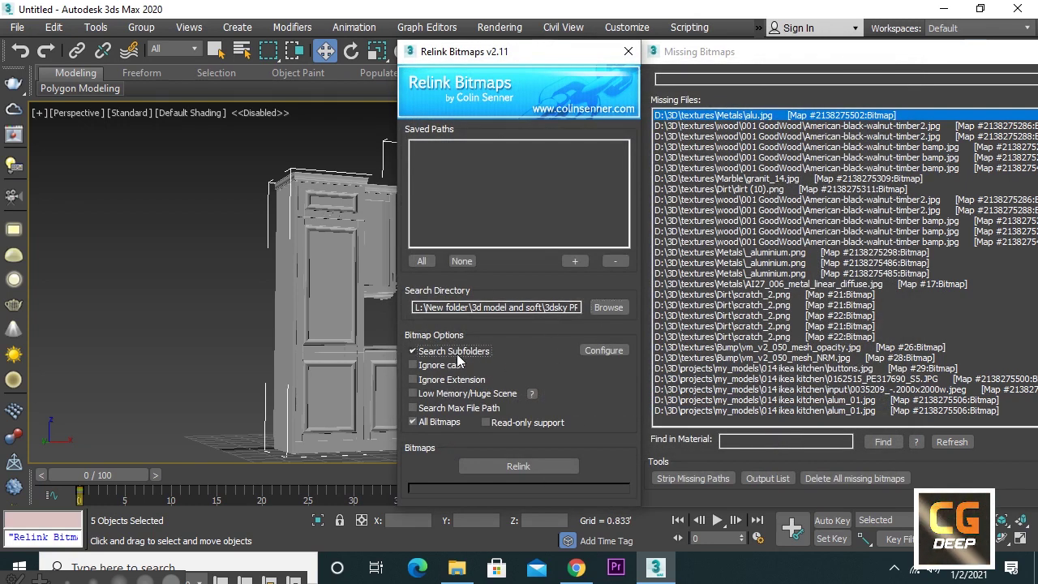
Step: Relink the missing bitmaps, close the tool, and view the textured kitchen
click(539, 466)
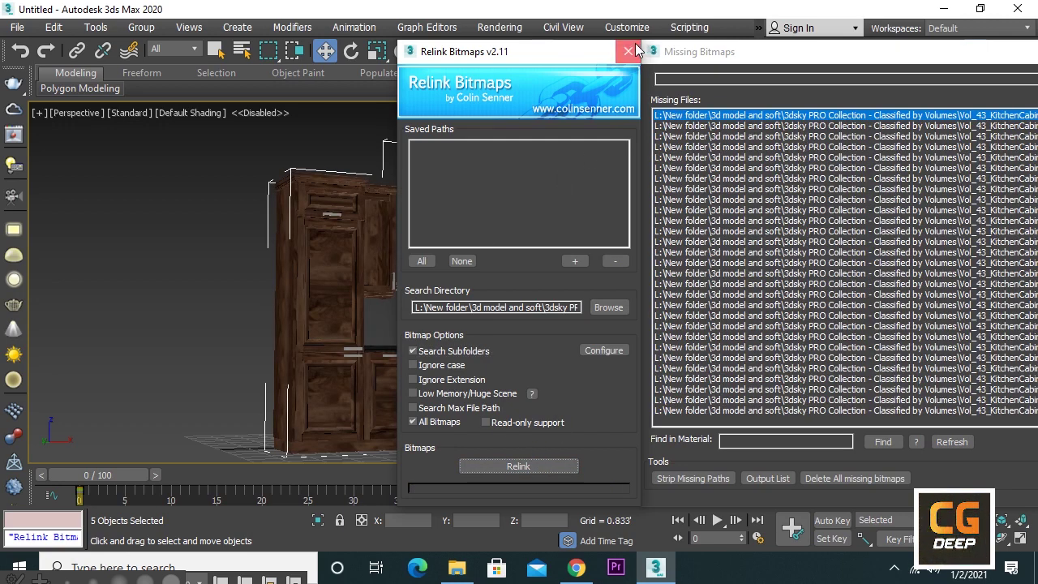
click(629, 51)
mouse_move(679, 184)
alt+middle_down()
mouse_move(628, 201)
mouse_move(508, 194)
mouse_move(639, 192)
mouse_move(664, 225)
mouse_move(755, 230)
mouse_move(627, 251)
mouse_move(538, 232)
mouse_move(673, 225)
alt+middle_up()
scroll(647, 198, down, 3)
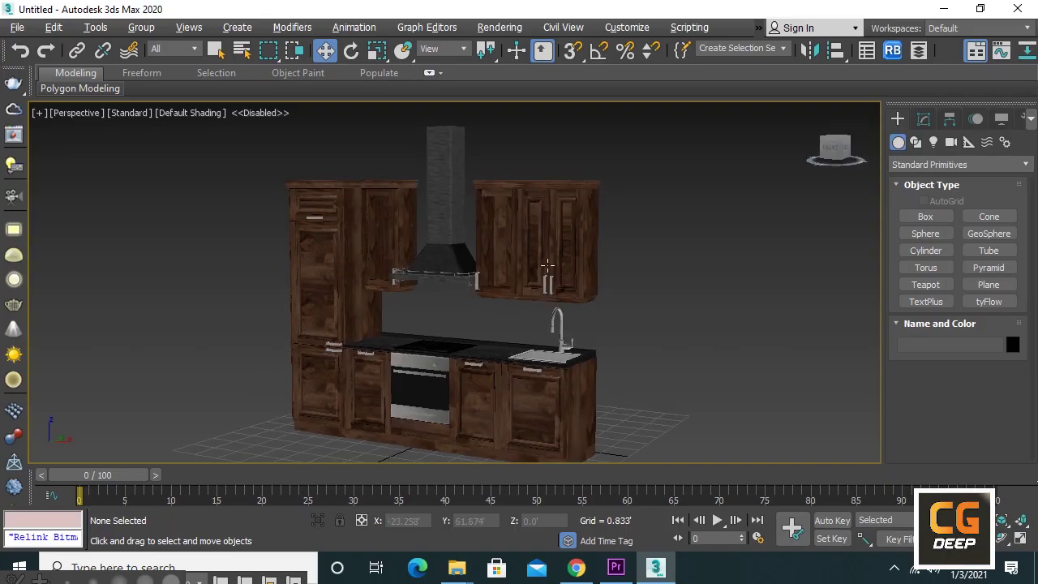
Step: Run the Relink Bitmaps v2.11.mzp script package and acknowledge its installation message
click(628, 31)
mouse_move(689, 28)
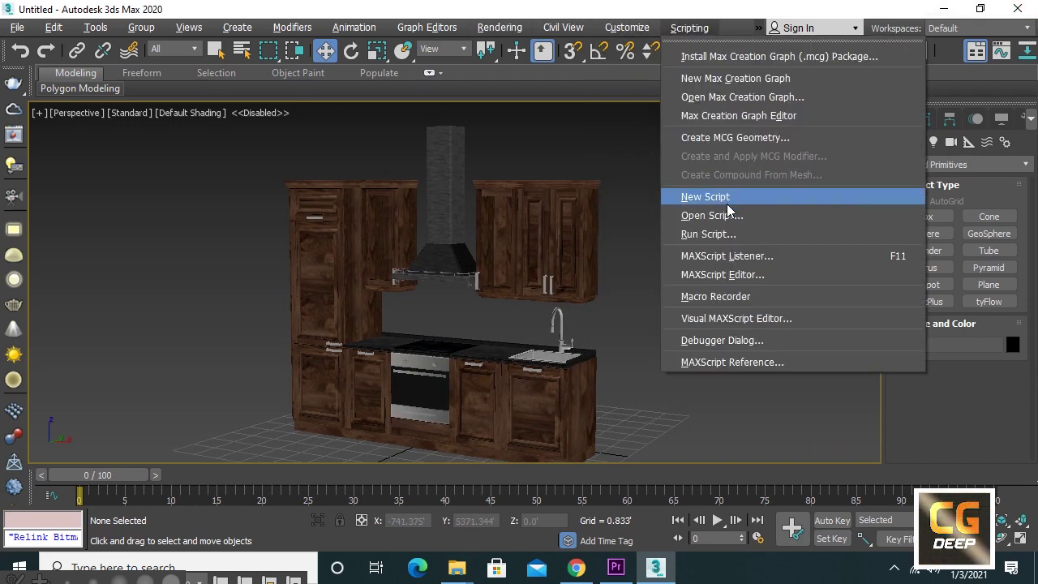
click(712, 217)
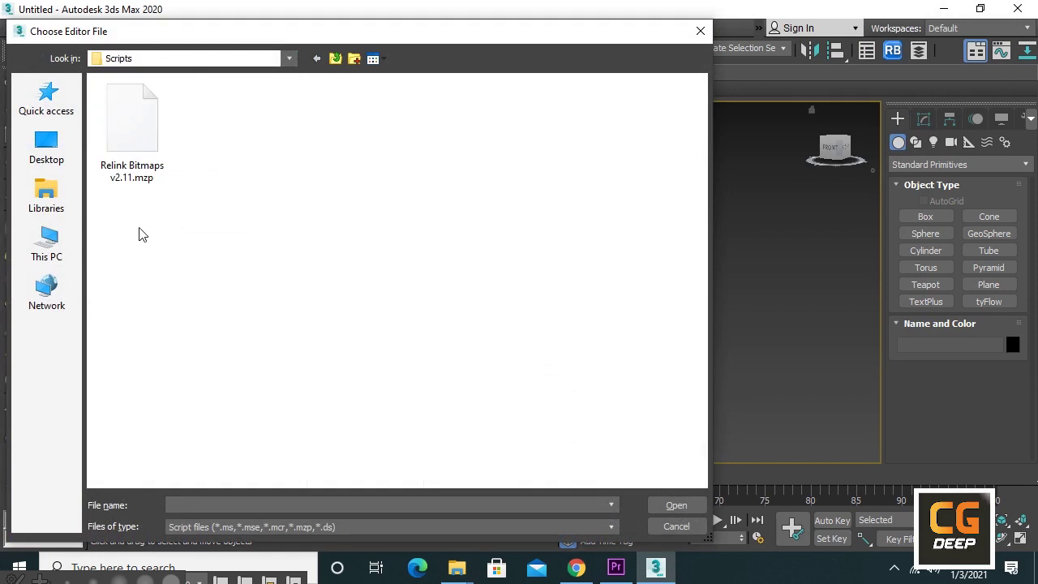
click(128, 136)
click(677, 505)
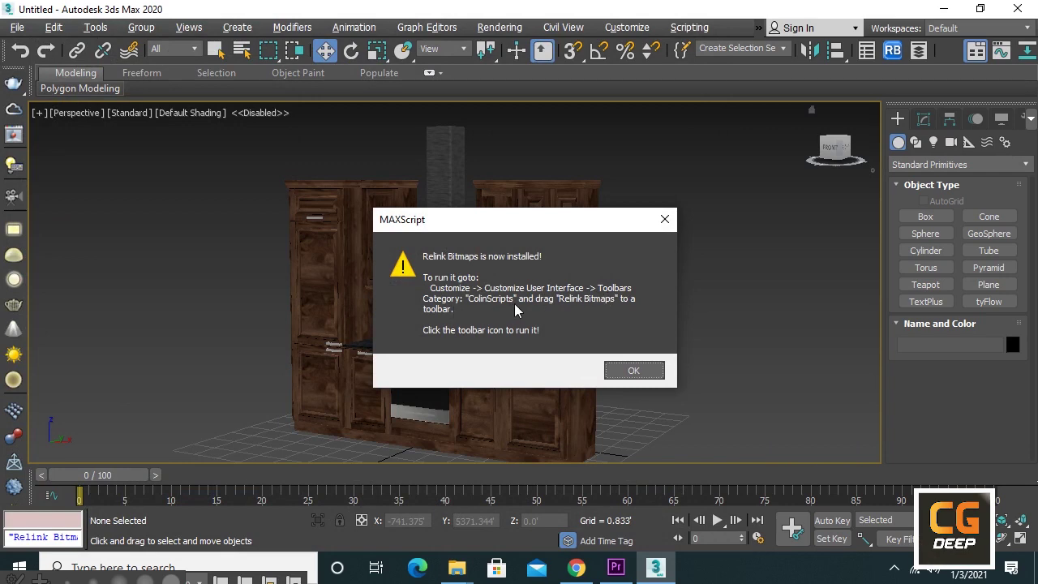
click(626, 369)
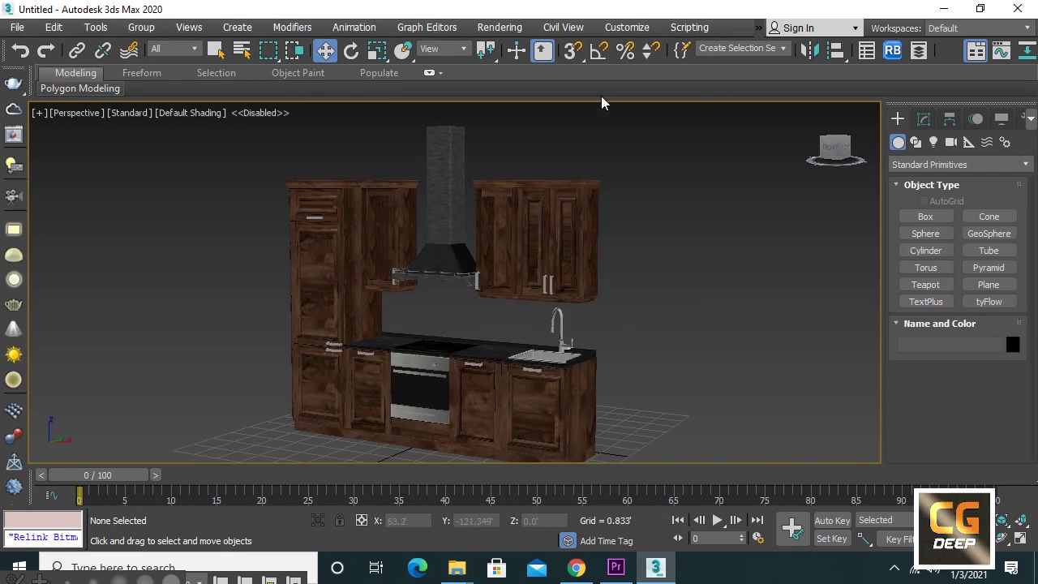
Step: In Customize User Interface, drag Relink Bitmaps from the ColinScripts category onto the main toolbar
click(632, 29)
click(704, 55)
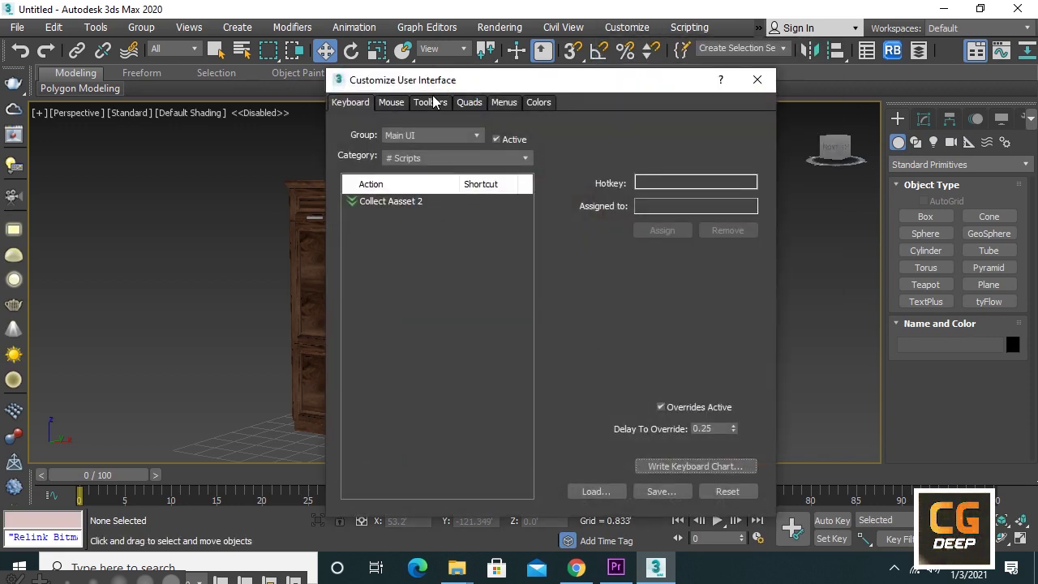
click(440, 106)
click(423, 157)
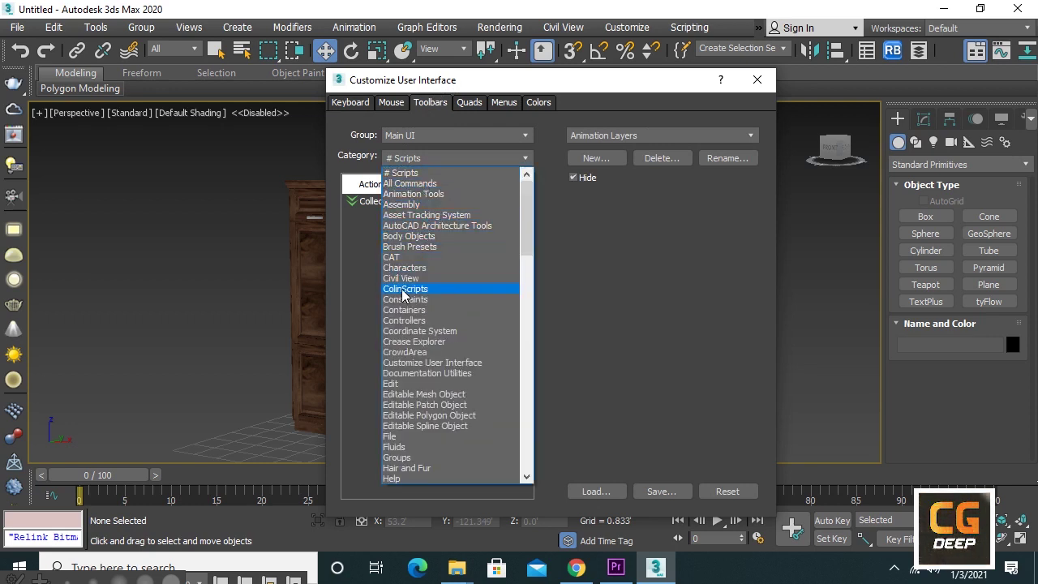
click(399, 289)
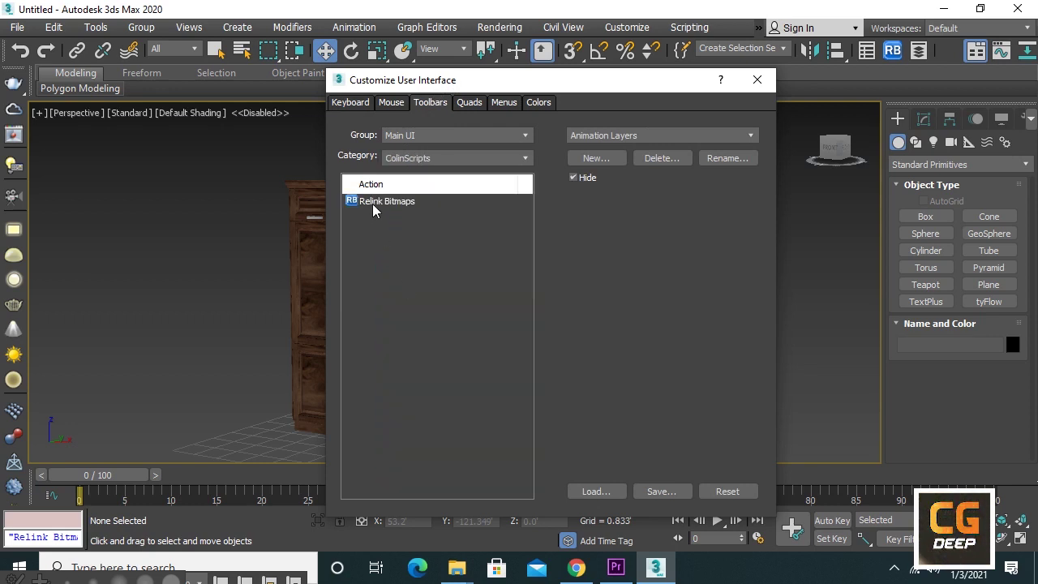
mouse_move(372, 204)
mouse_down()
mouse_move(445, 212)
mouse_move(821, 115)
mouse_up()
drag(877, 60, 867, 55)
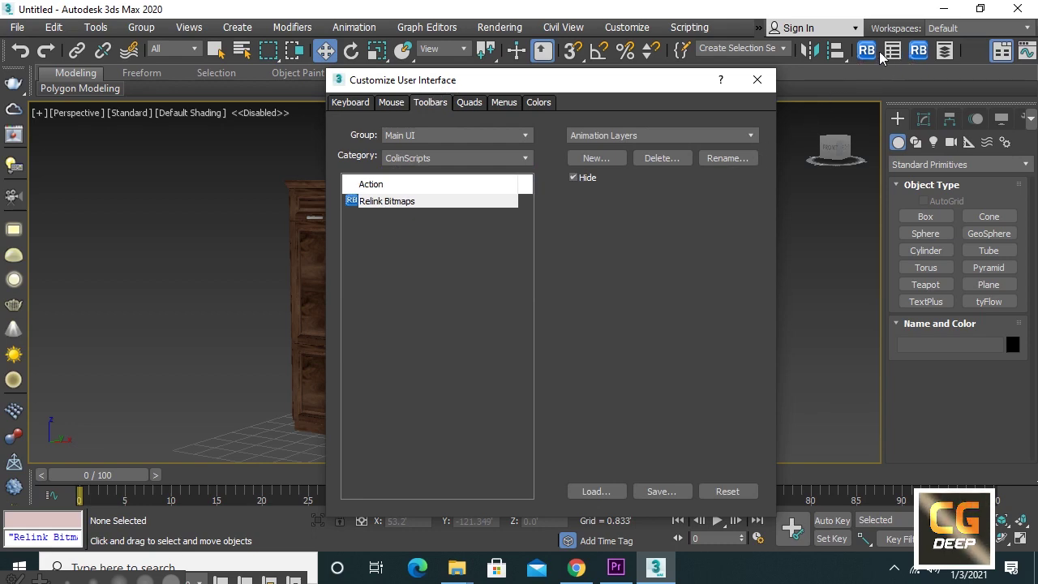